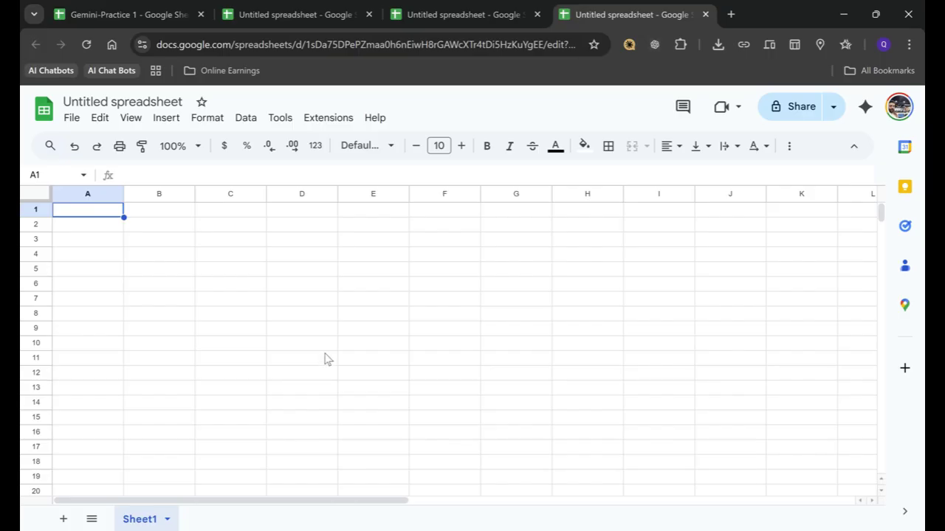
scroll(324, 359, down, 2)
scroll(330, 360, up, 2)
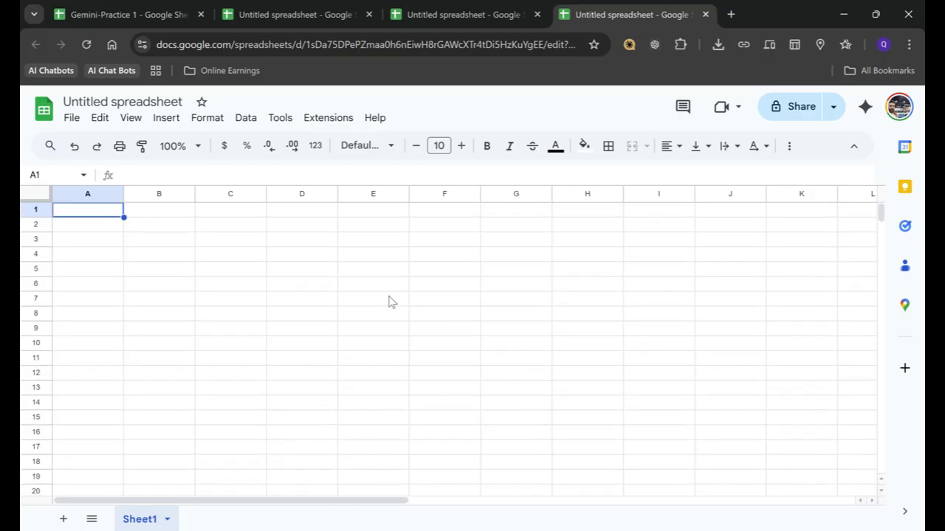
Ask Gemini to "Create a dataset containing inconsistent names, Capitalization, typo and extra spaces"
click(865, 106)
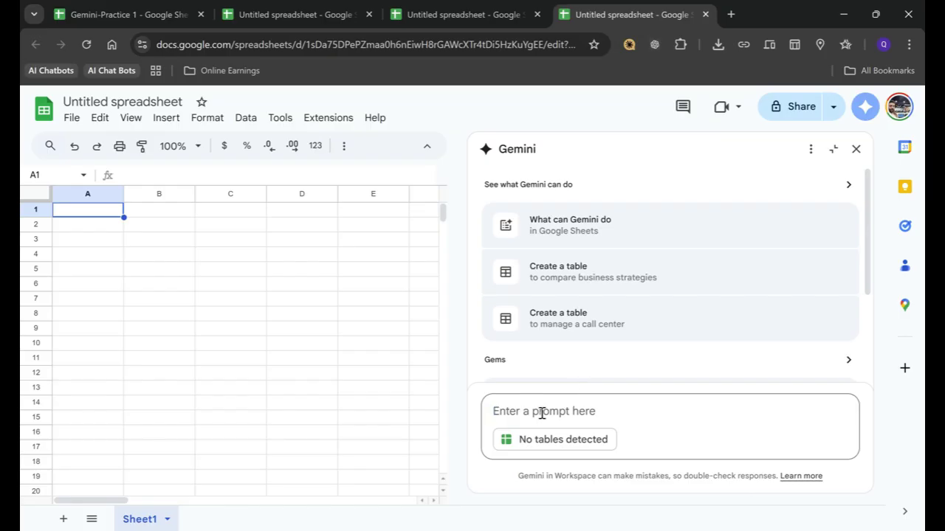
text(Create a)
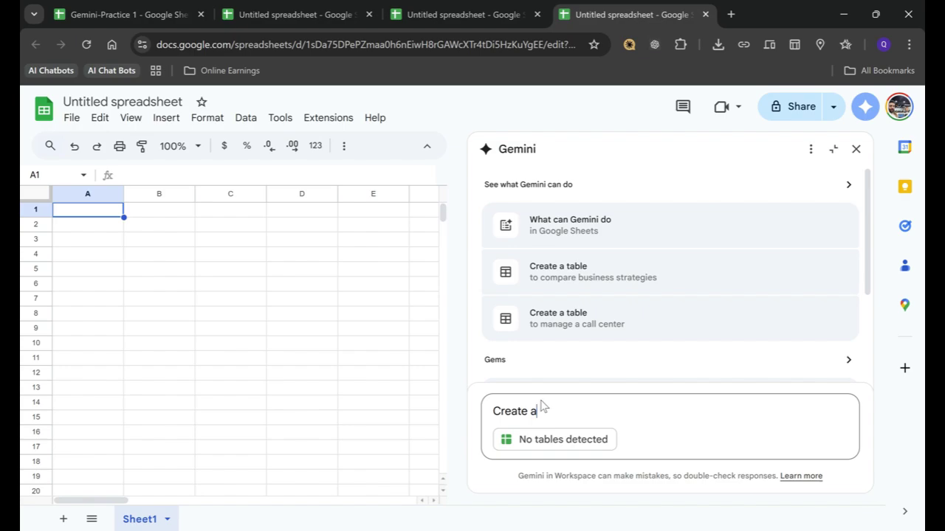
text( dataset containing)
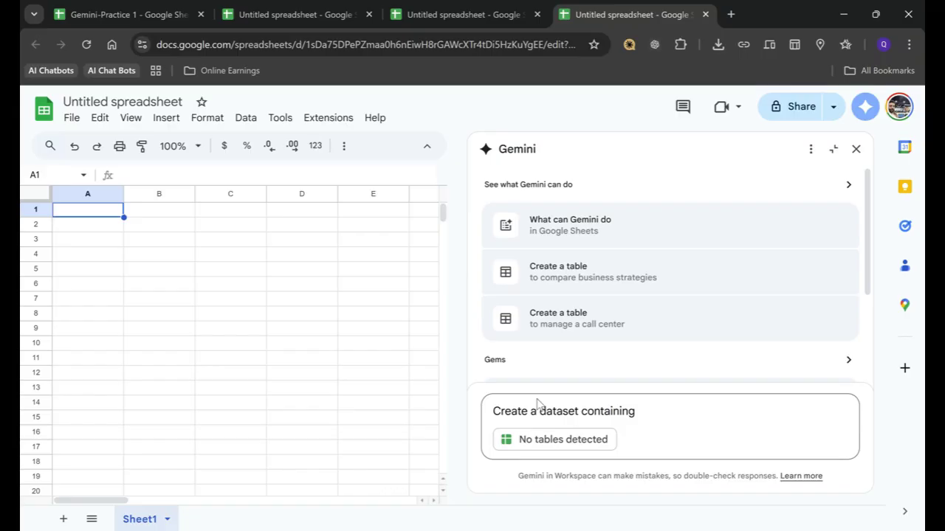
text( inconsistent name)
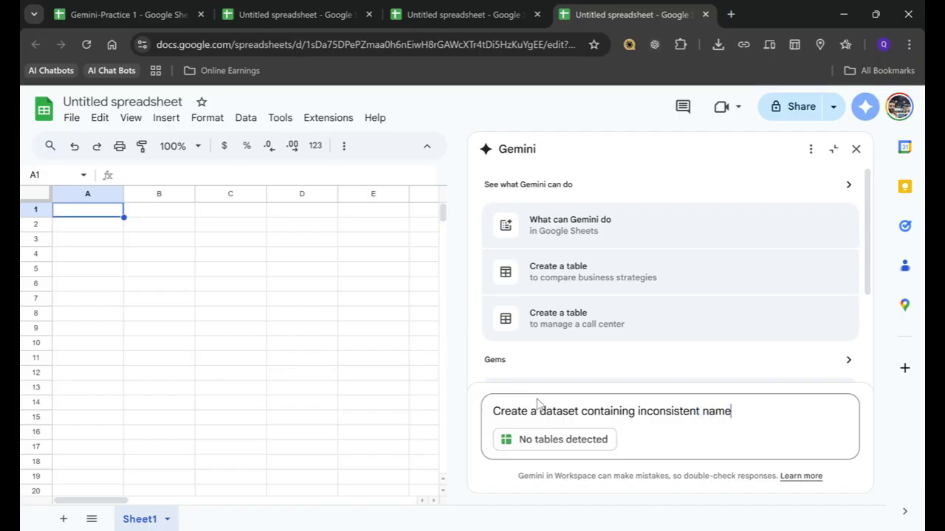
text(s, Cap)
key(BackSpace)
key(BackSpace)
key(BackSpace)
key(BackSpace)
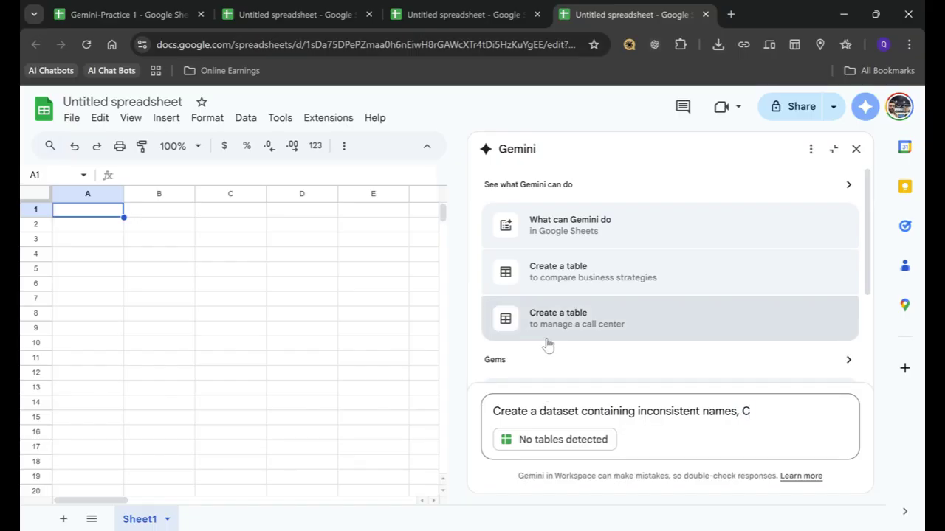
text(Capitalization, typo)
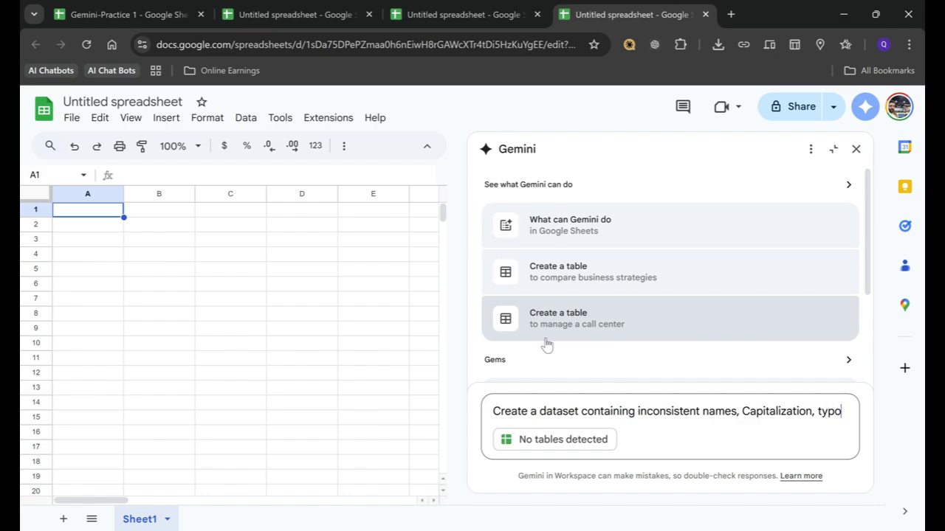
text( and extra spa)
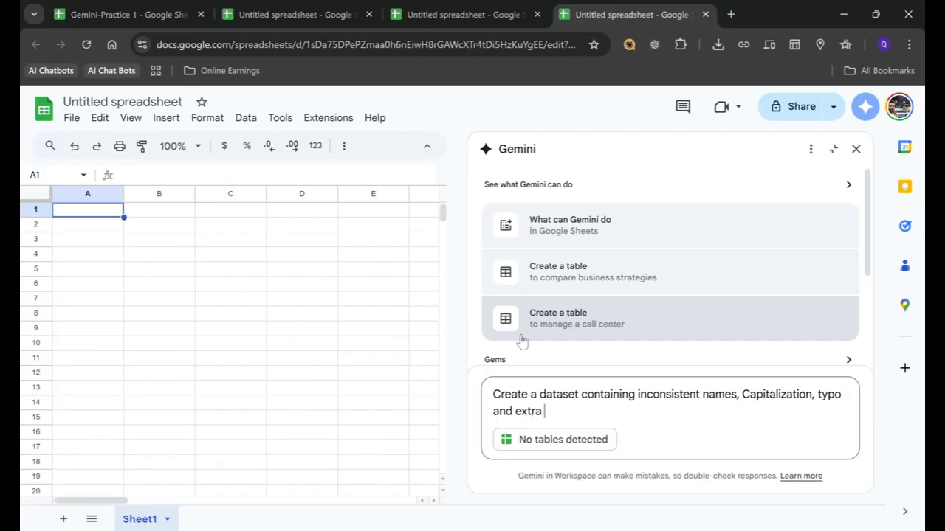
text(ces)
key(Return)
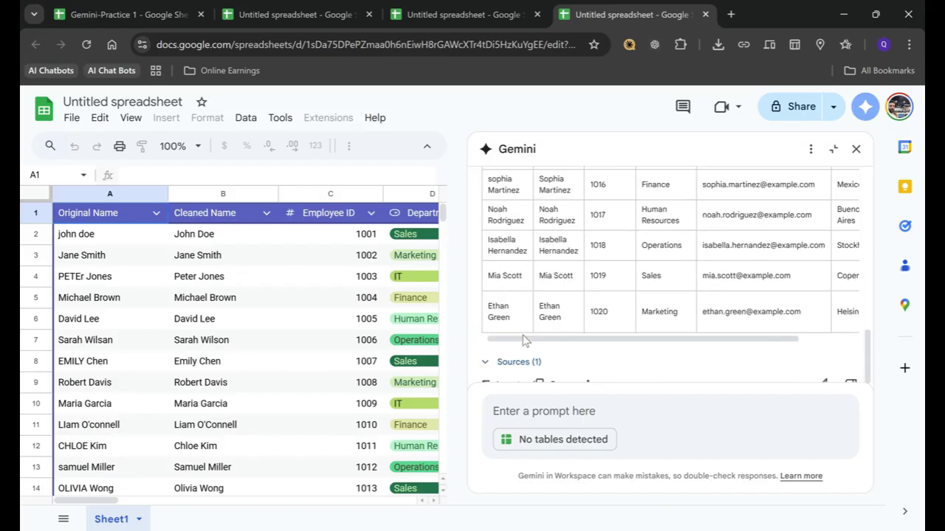
Examine the generated employee table, comparing the Original Name entries with the Cleaned Name entries
scroll(753, 251, up, 10)
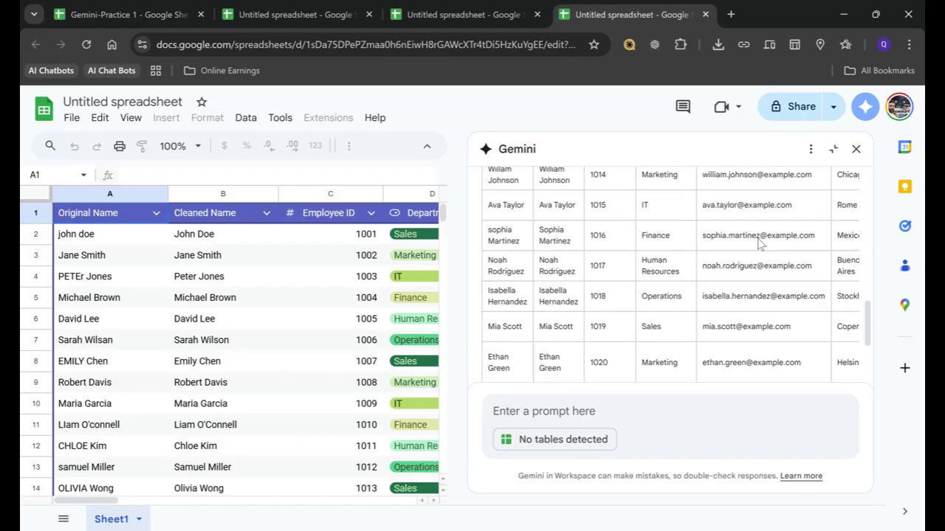
scroll(744, 273, up, 4)
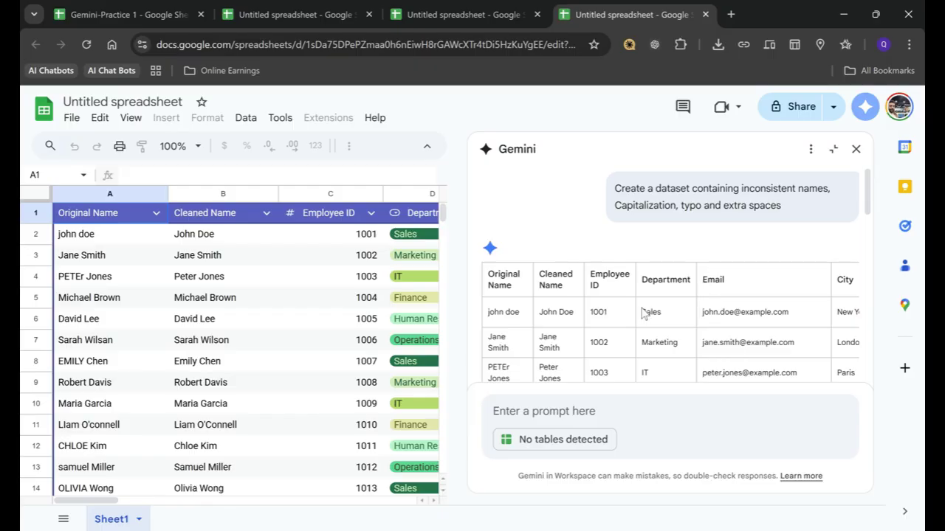
scroll(613, 303, down, 2)
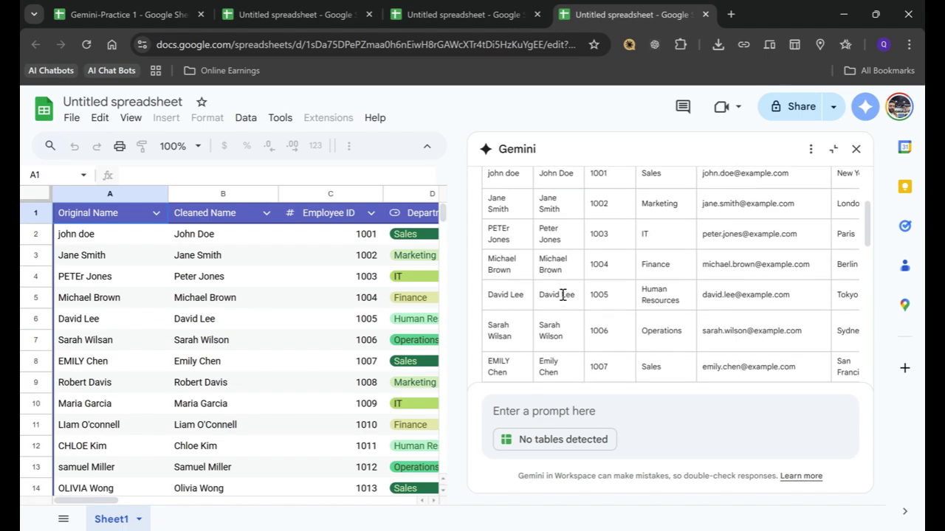
scroll(562, 295, up, 2)
scroll(572, 317, down, 5)
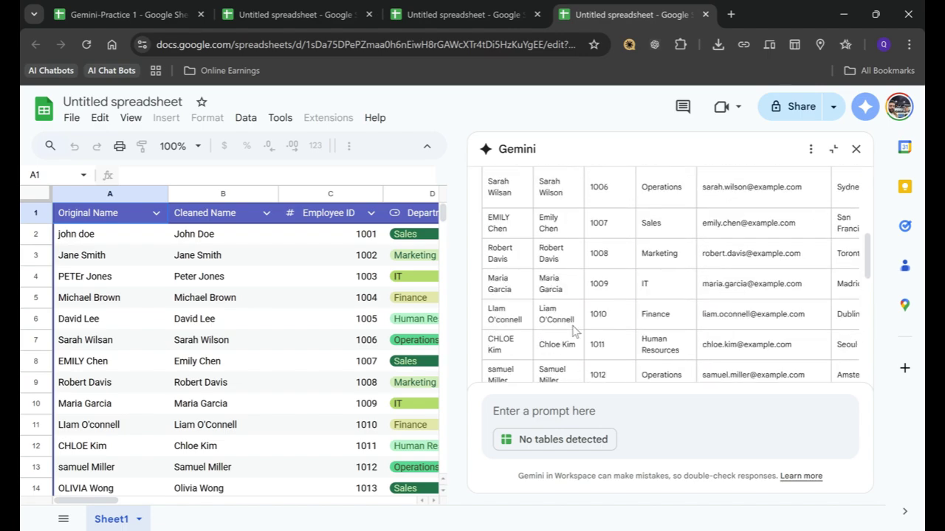
scroll(574, 332, down, 8)
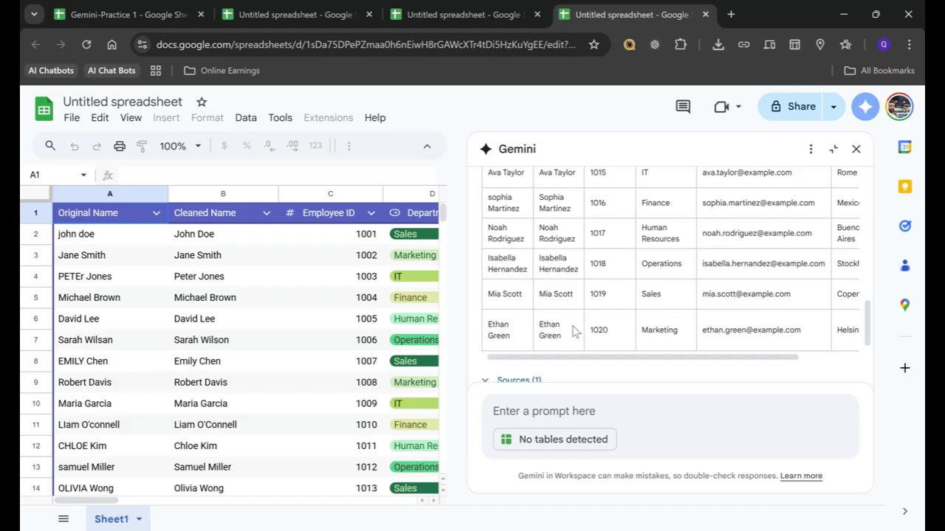
scroll(572, 329, up, 10)
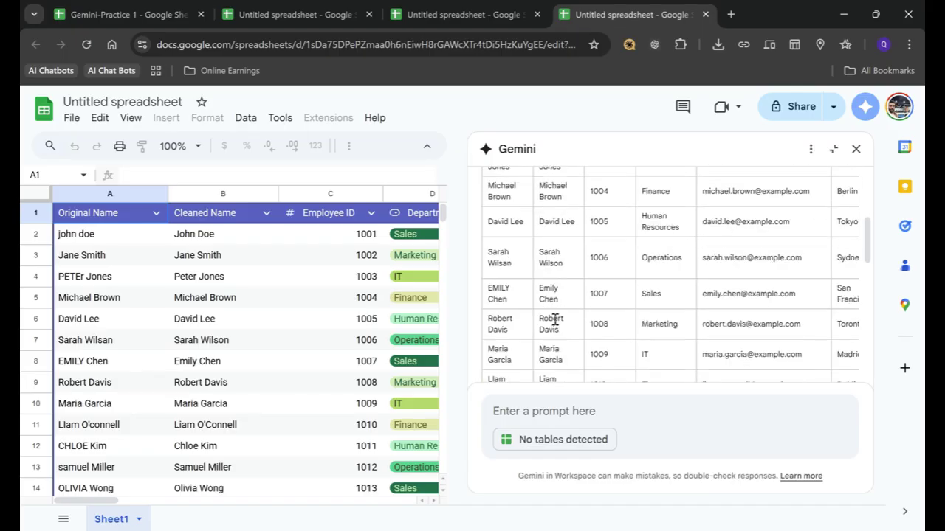
scroll(554, 325, up, 1)
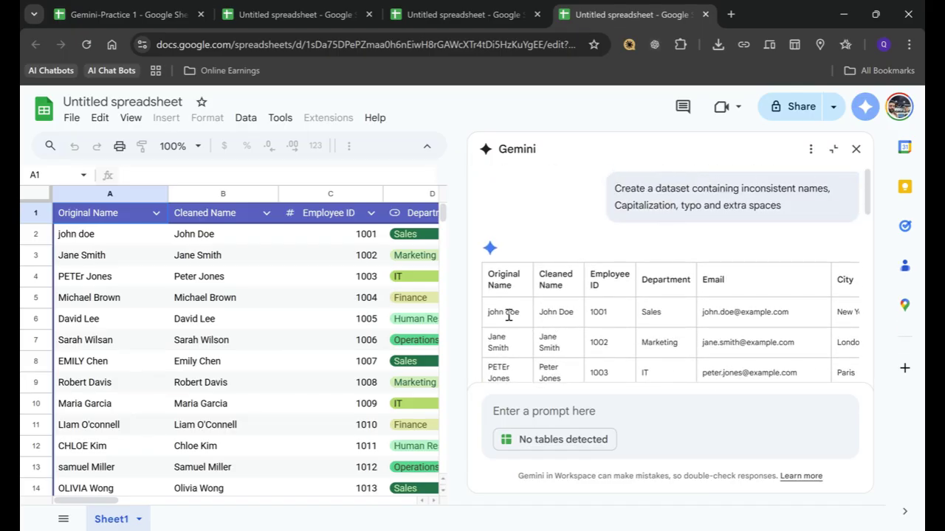
scroll(507, 316, down, 1)
scroll(510, 310, down, 1)
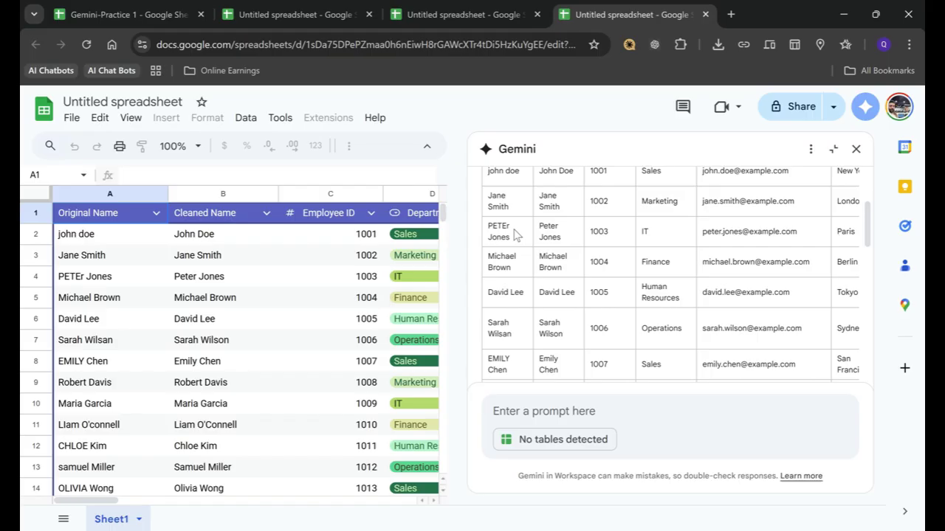
scroll(516, 291, up, 1)
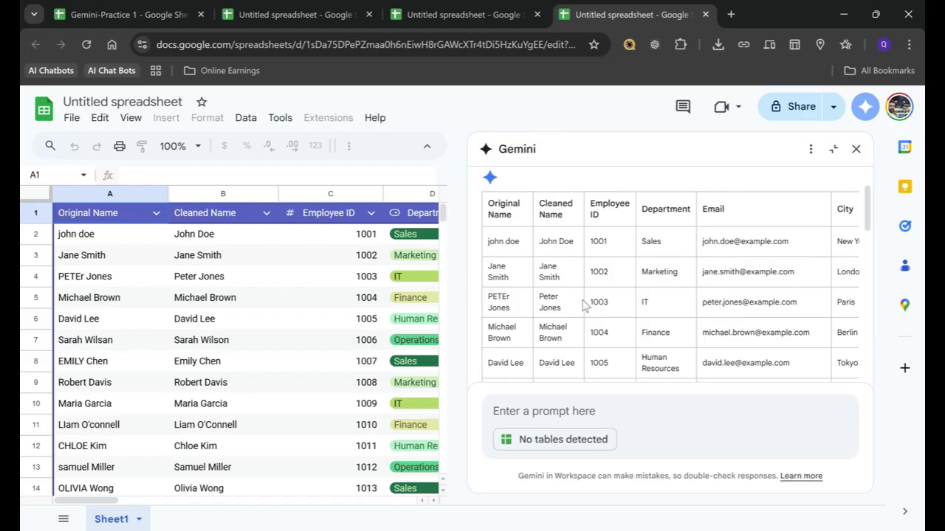
click(559, 414)
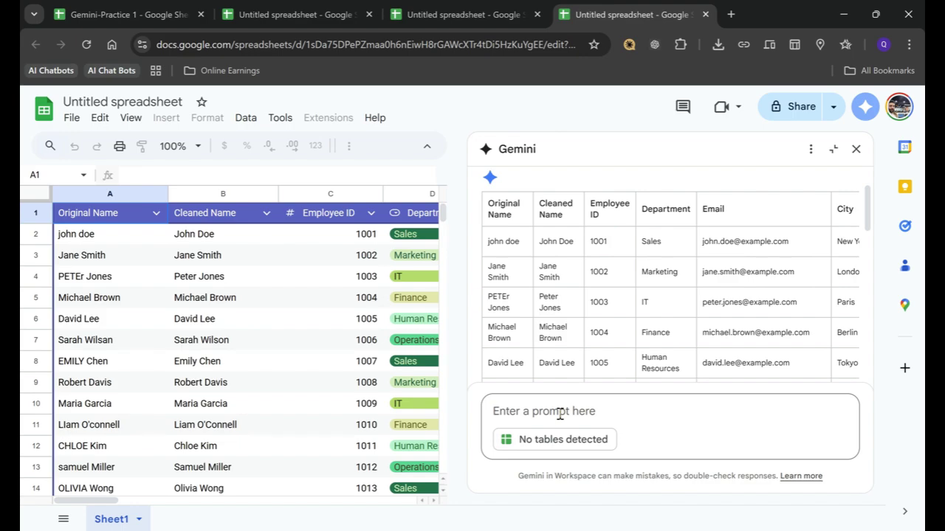
text(Clean up these names-)
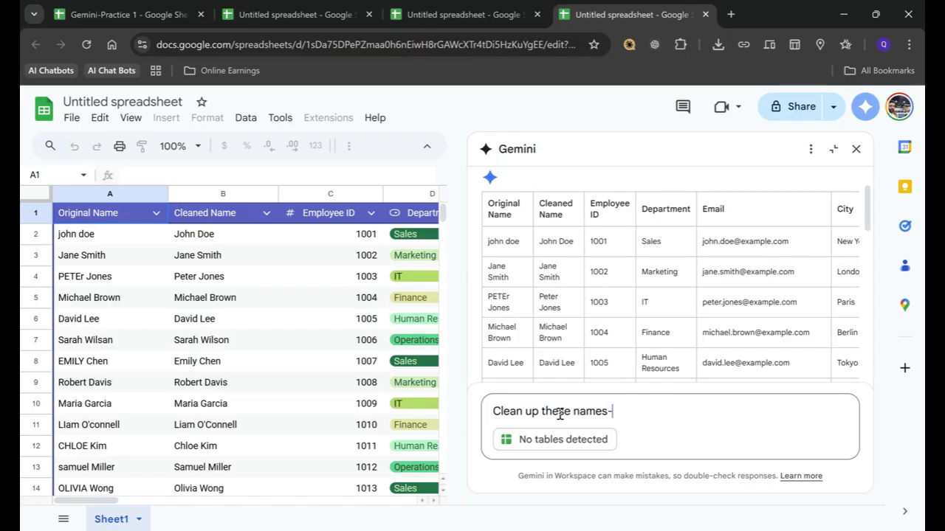
text(fix capitalization)
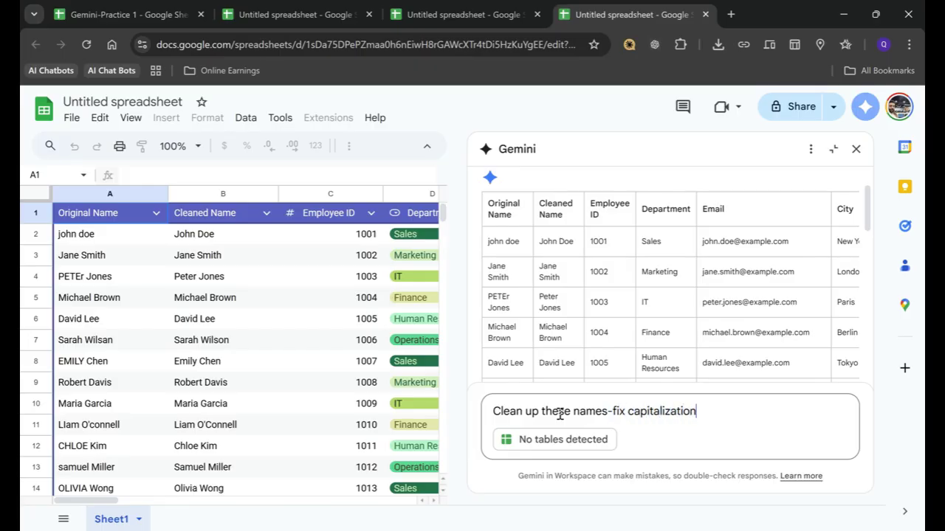
text( and remove ext)
text(ra spac)
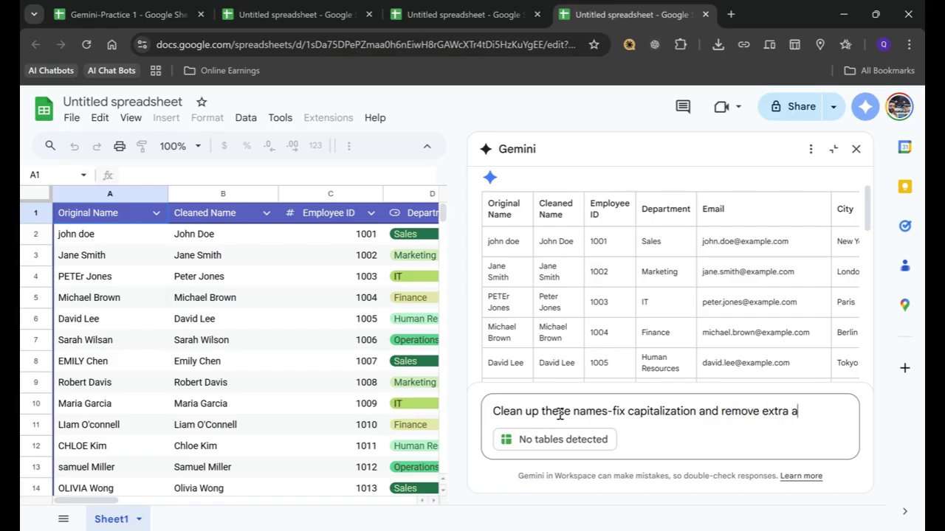
text(es)
Replace the unsent prompt and ask Gemini to "Create a sales data with three columns-Region, Sales and Month"
drag(844, 411, 485, 417)
text(Crf)
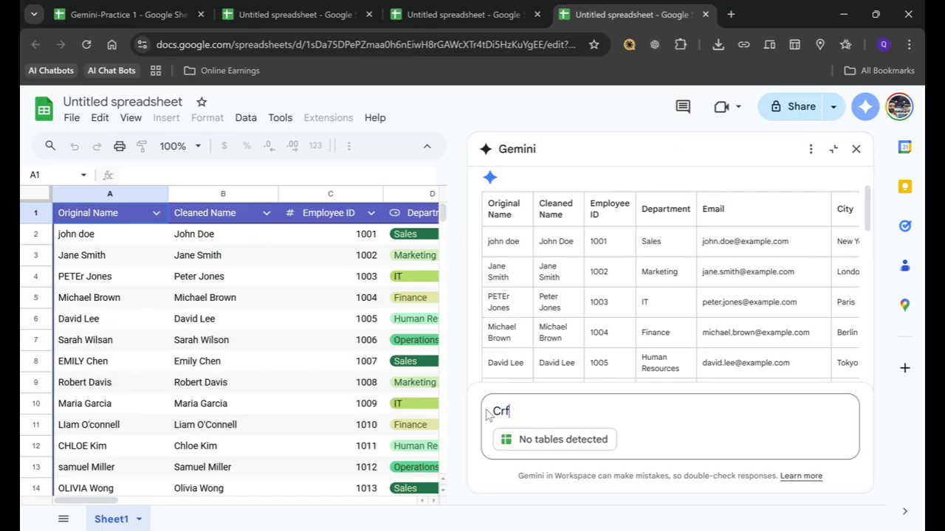
text(eate d)
text(s)
text( sales data)
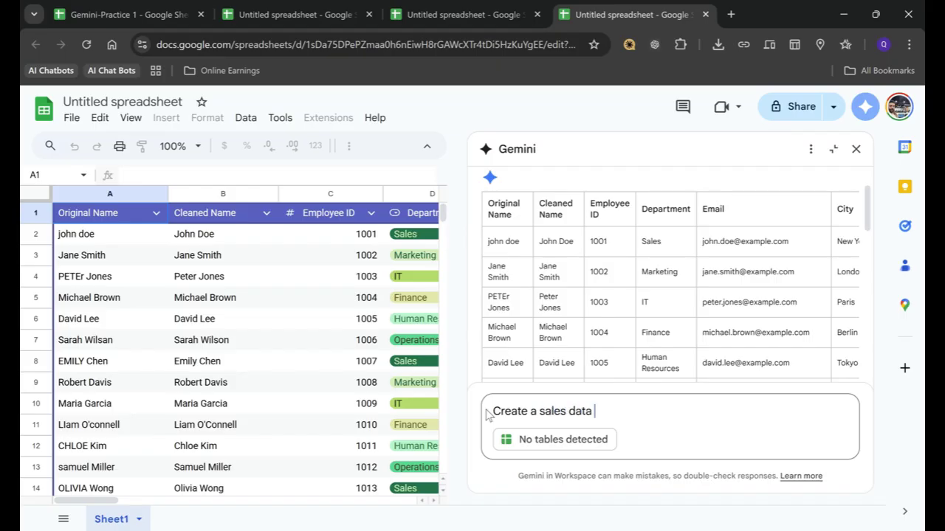
text( with three colum)
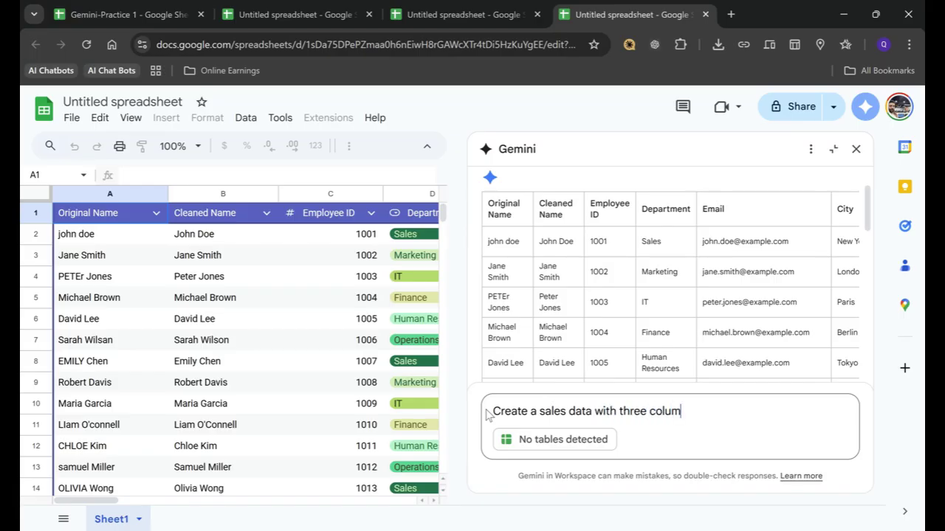
text(ns-Region, Sa)
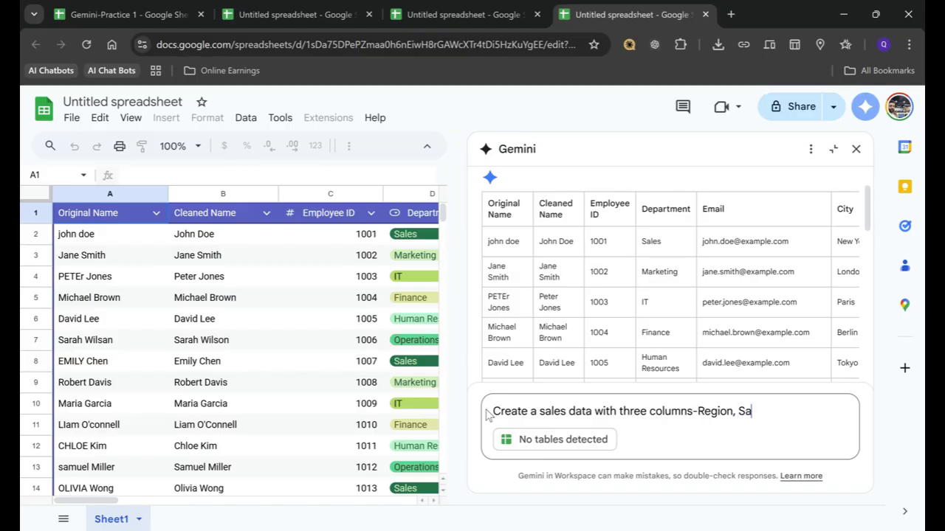
text(les and Mont)
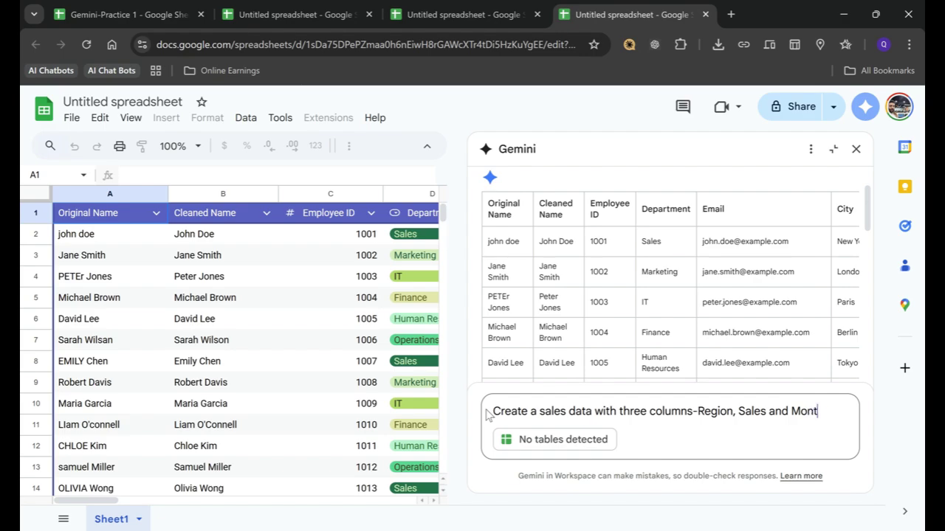
text(h)
key(Return)
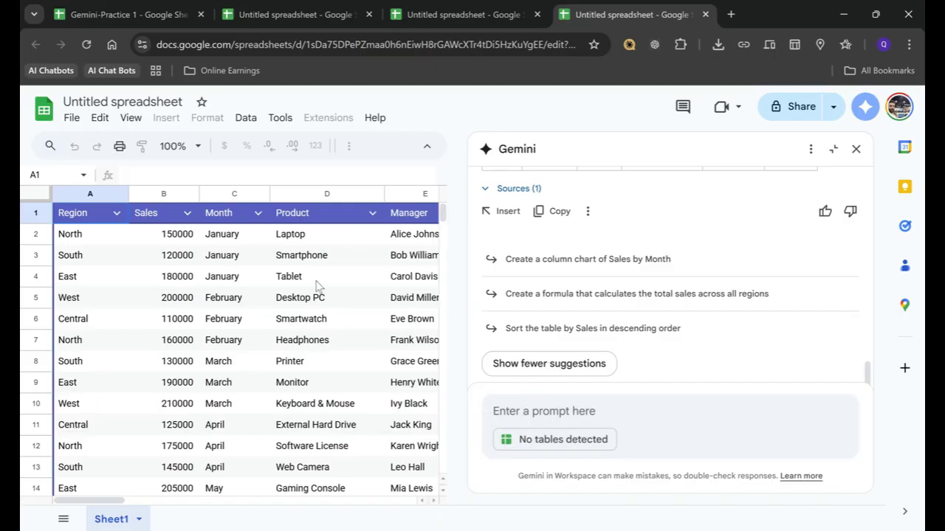
Review the generated sales table, insert it into the sheet and close the Gemini assistant
scroll(612, 347, up, 6)
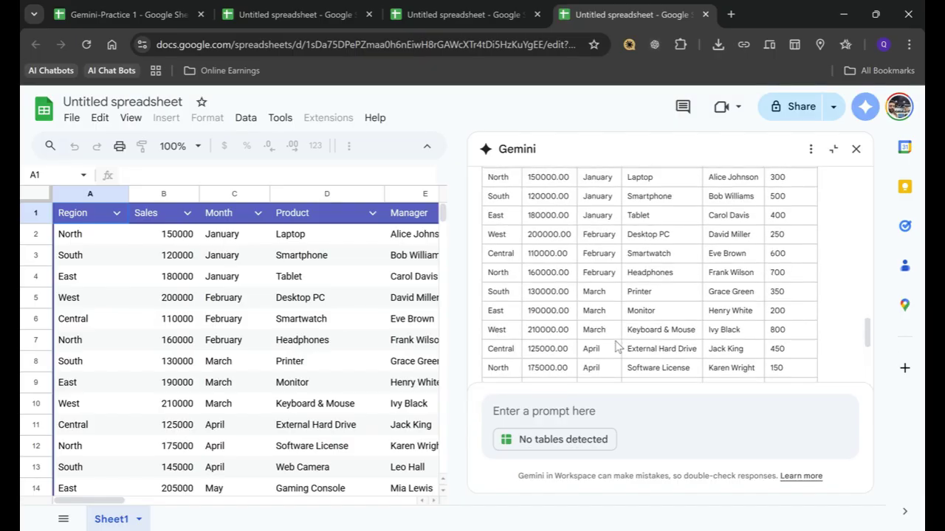
scroll(615, 345, up, 3)
scroll(615, 344, down, 2)
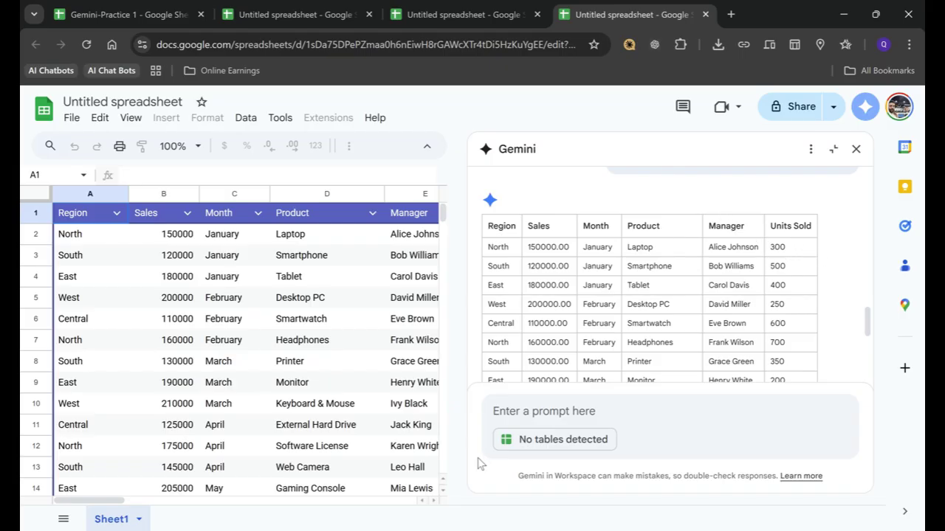
scroll(602, 338, down, 3)
scroll(602, 337, down, 2)
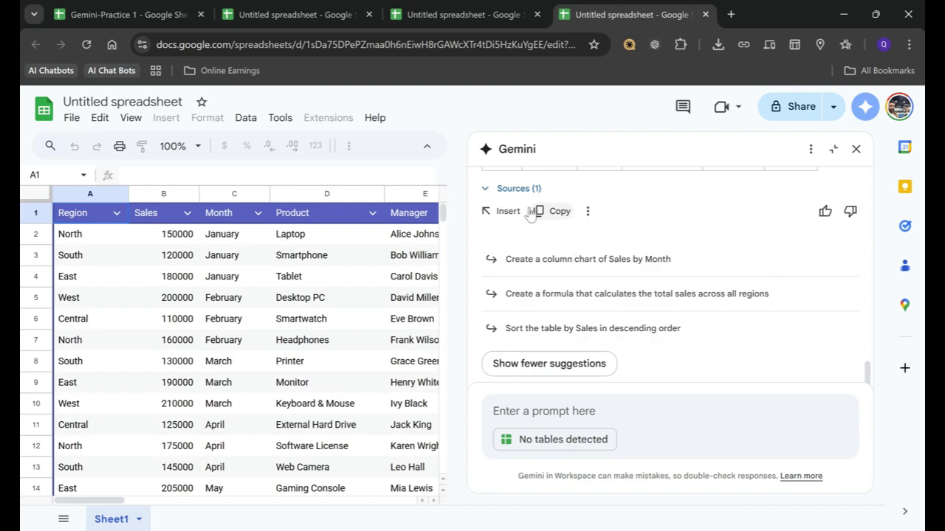
click(506, 220)
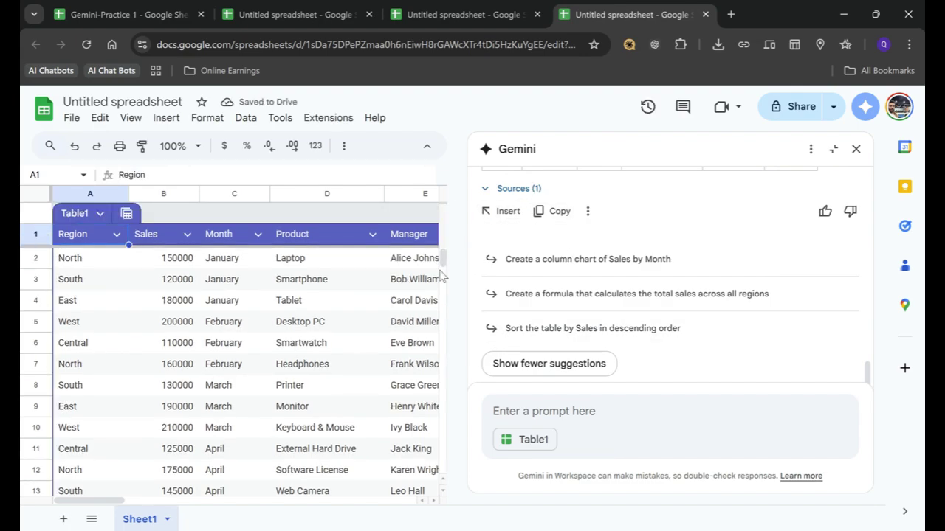
click(856, 150)
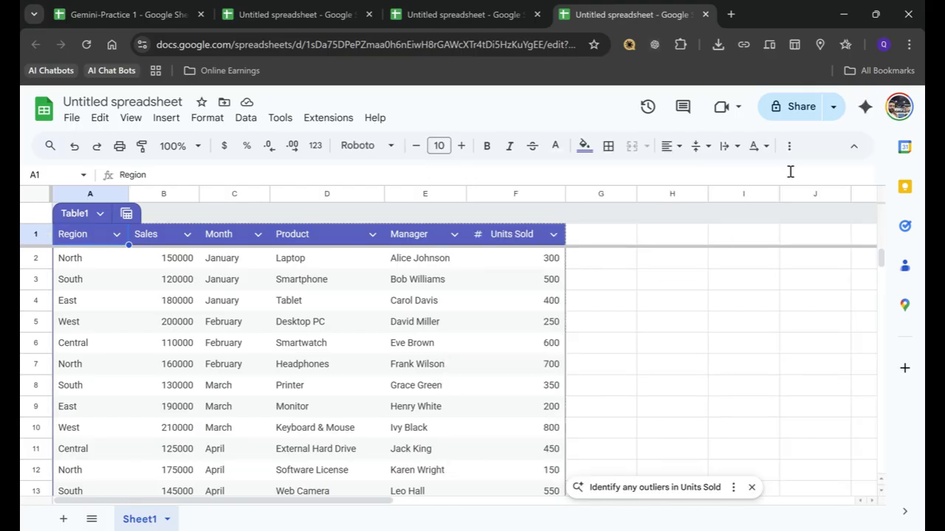
Ask Gemini to "Create a monthly summary report showing total sales per region and percentage growth" from Table1
click(871, 108)
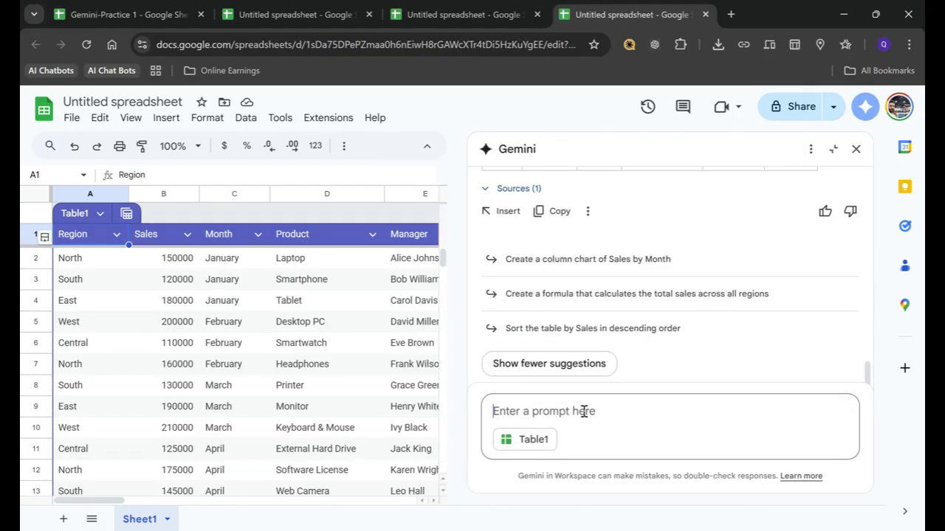
text(Crea)
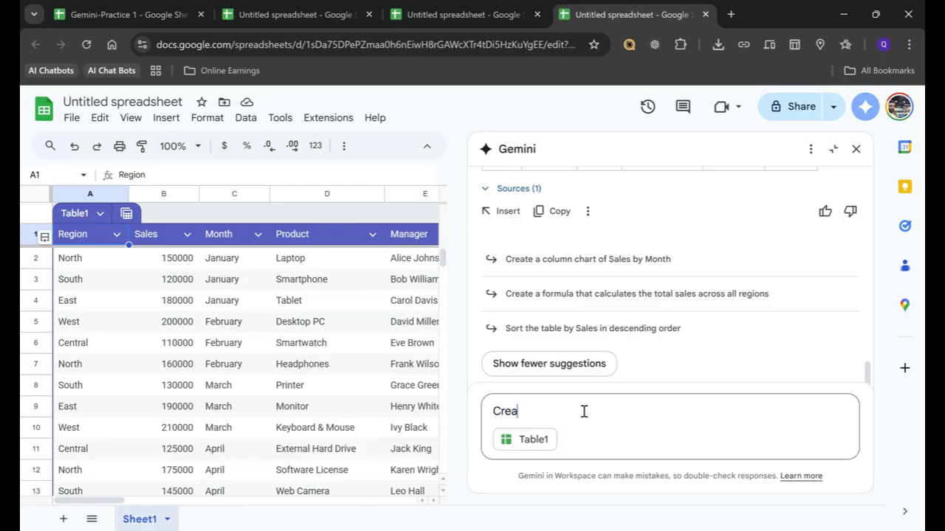
text(te a monthly summary report shwo)
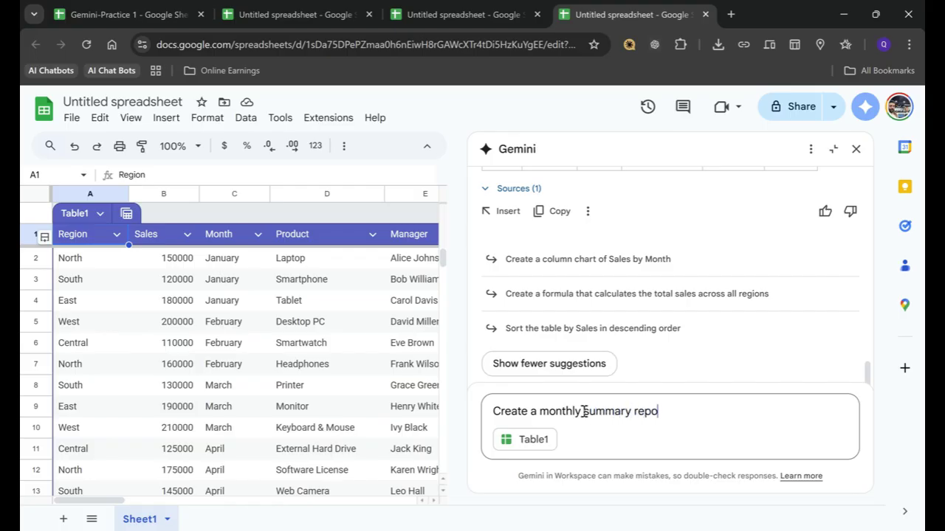
key(BackSpace)
key(BackSpace)
text(wo)
key(BackSpace)
key(BackSpace)
text(owing t)
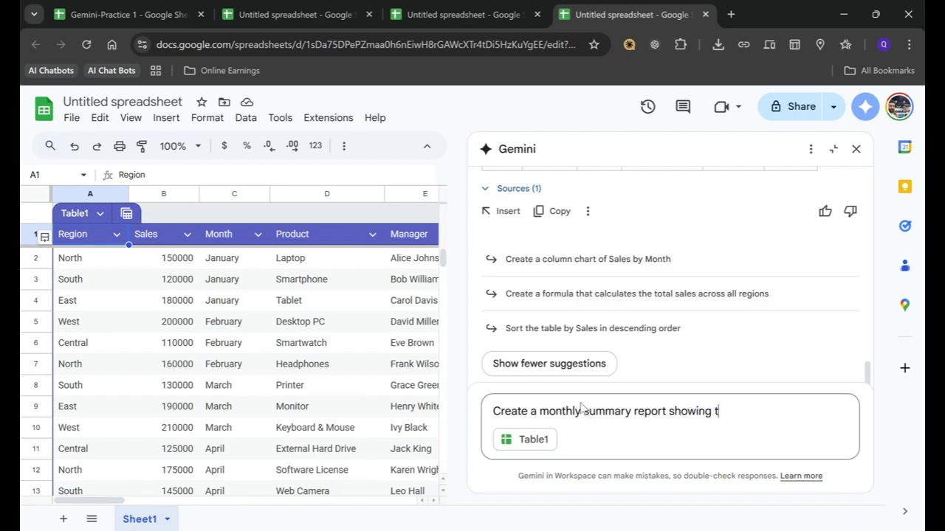
text(otal sales per)
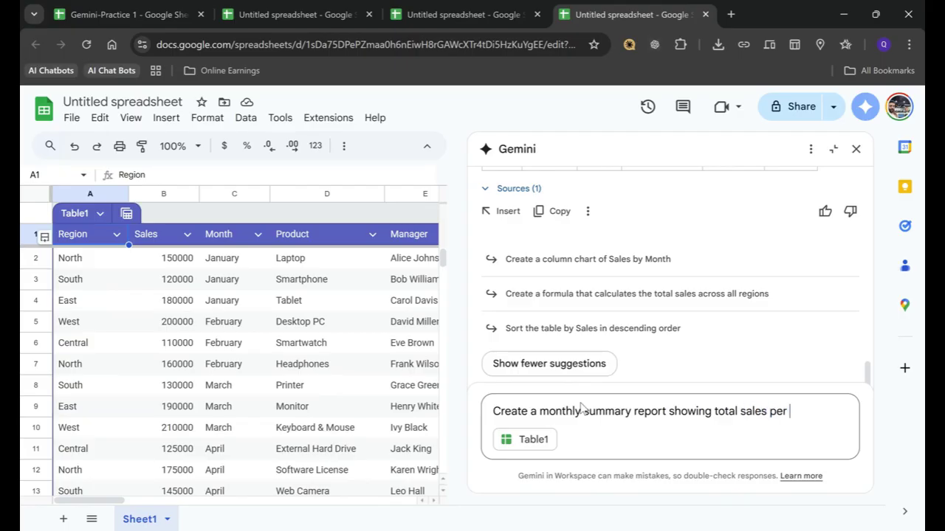
text( region and p)
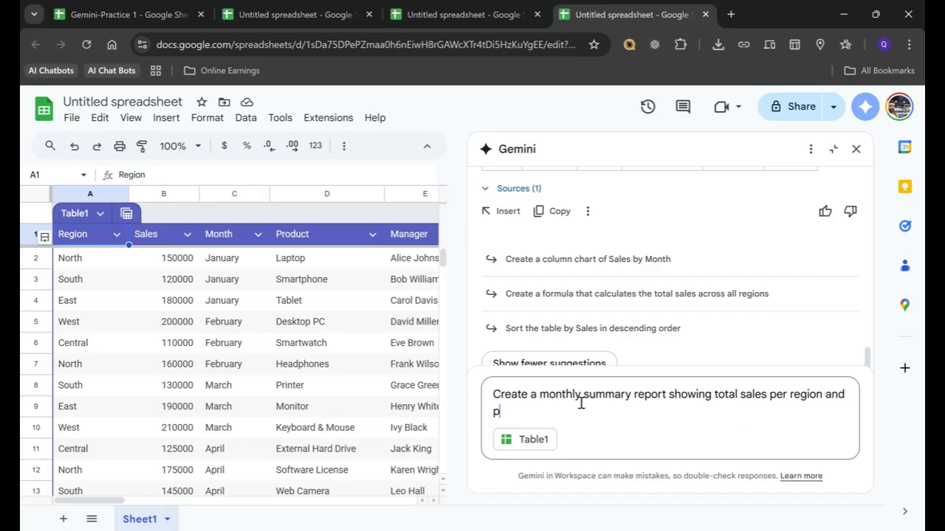
text(ercentage growth)
key(Return)
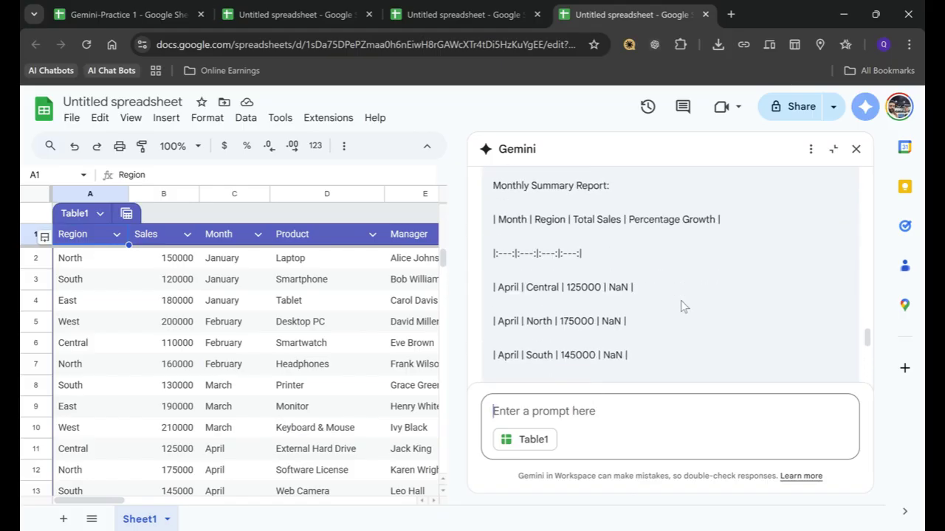
Examine the generated monthly summary report, reading the total sales and percentage growth for each month and region
scroll(683, 306, up, 5)
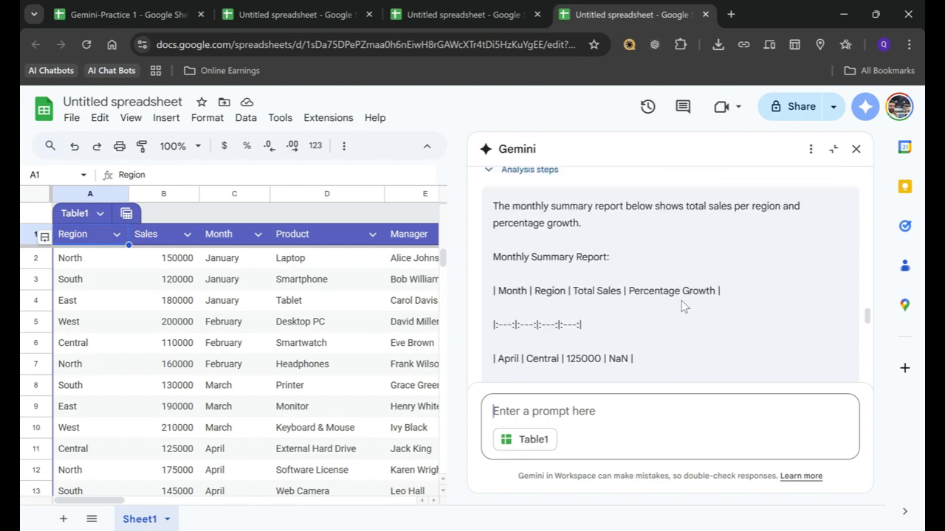
scroll(683, 306, down, 5)
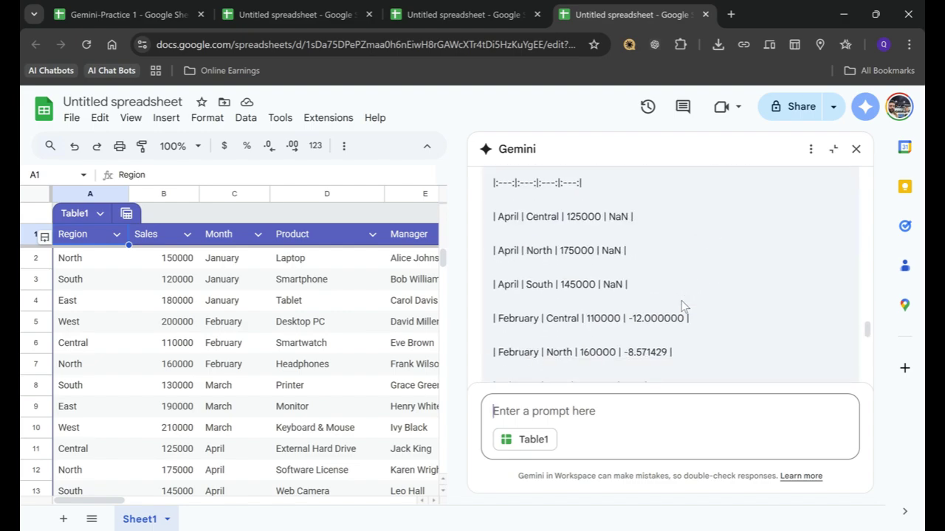
scroll(645, 263, down, 1)
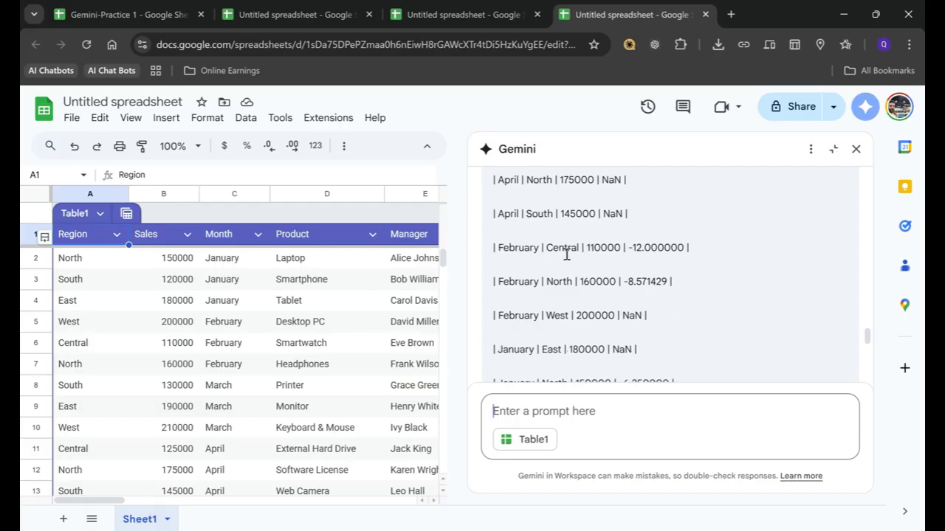
scroll(575, 271, up, 1)
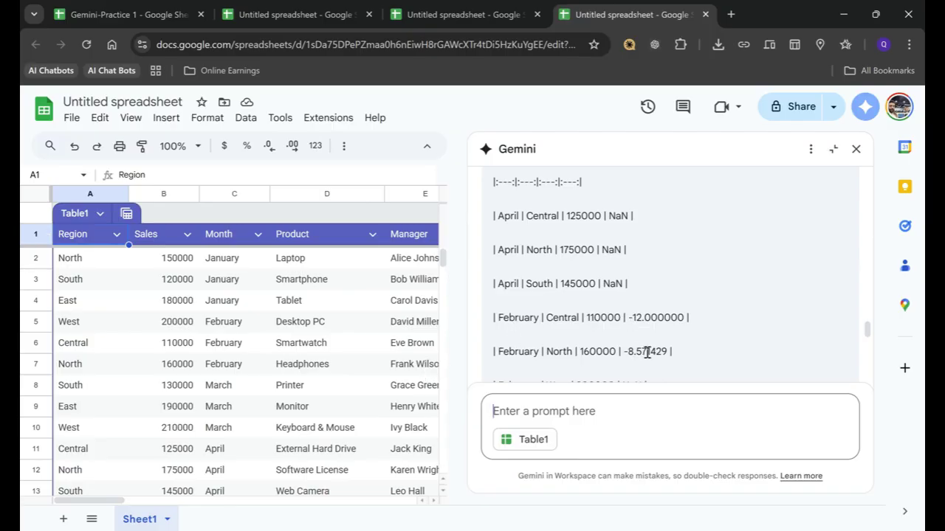
scroll(647, 353, down, 1)
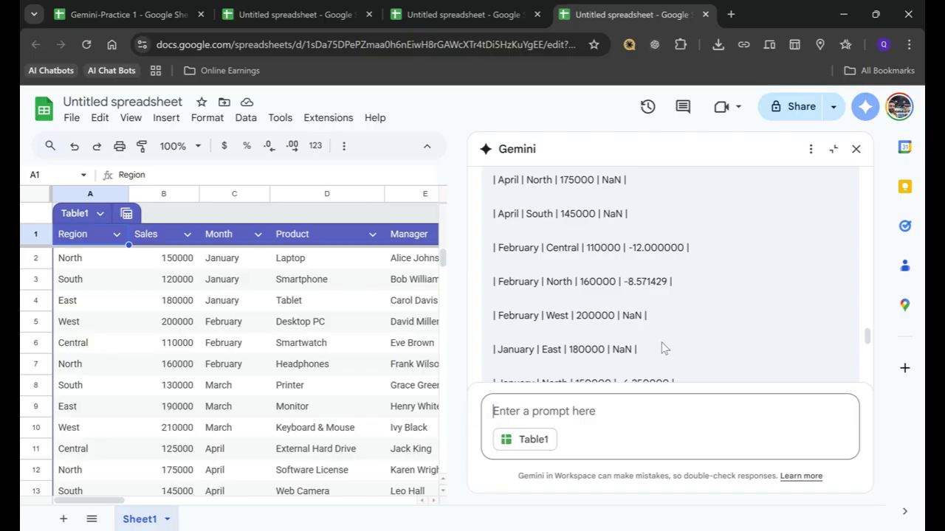
scroll(663, 348, down, 3)
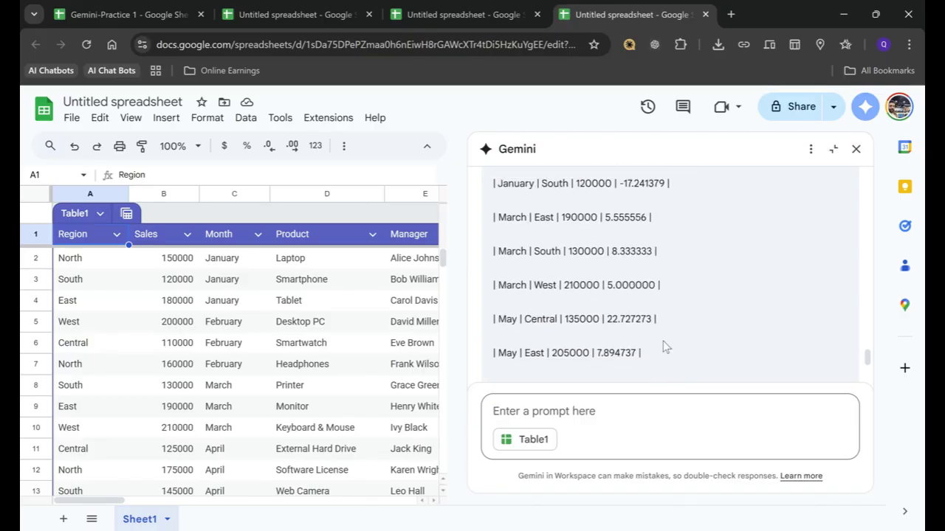
scroll(663, 349, down, 3)
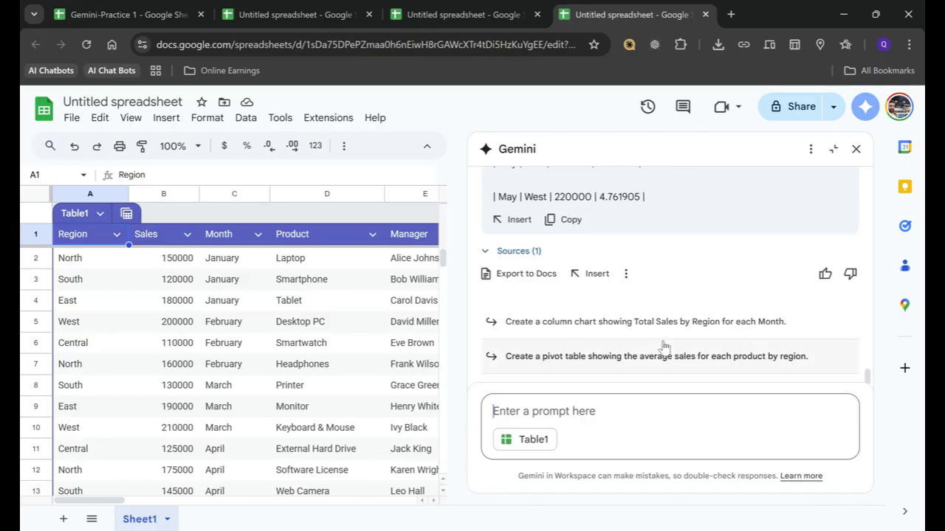
Try to insert the generated monthly summary report into the sheet, and revert the unsynced changes
click(521, 227)
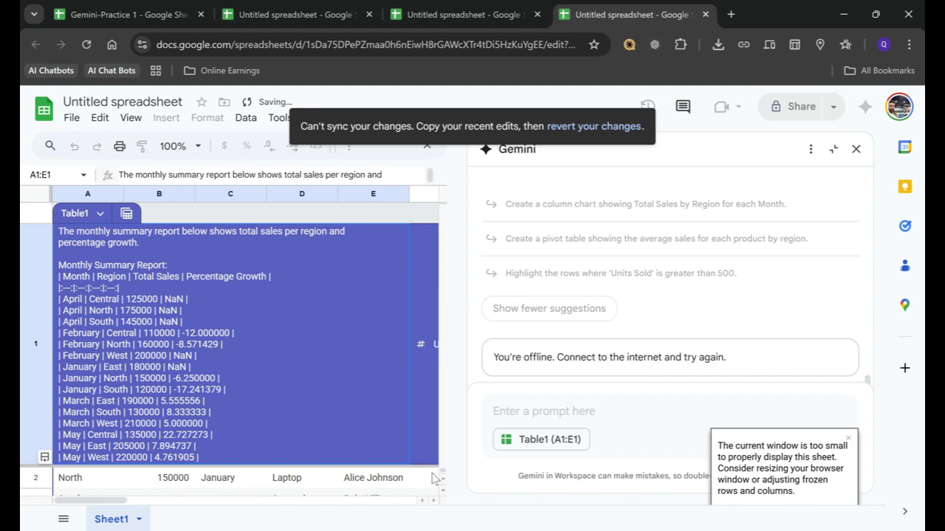
click(215, 478)
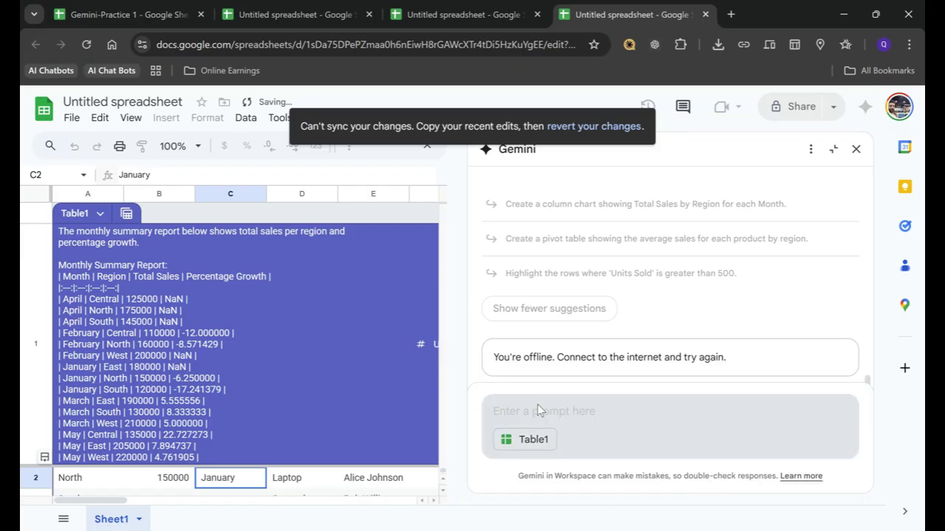
click(581, 127)
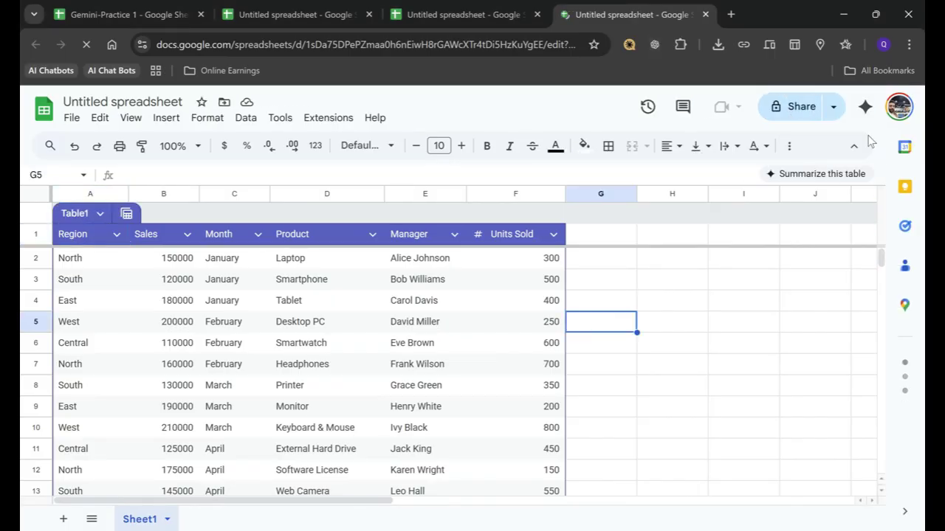
Reopen the Gemini assistant and submit the prompt "create a monthly summary report showing total sales per region and percentage growth" again
click(865, 109)
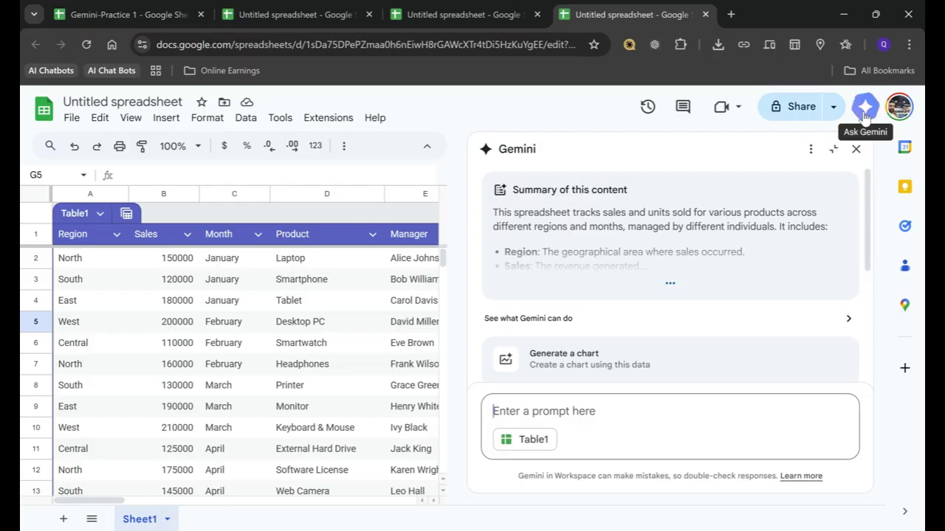
text(create a )
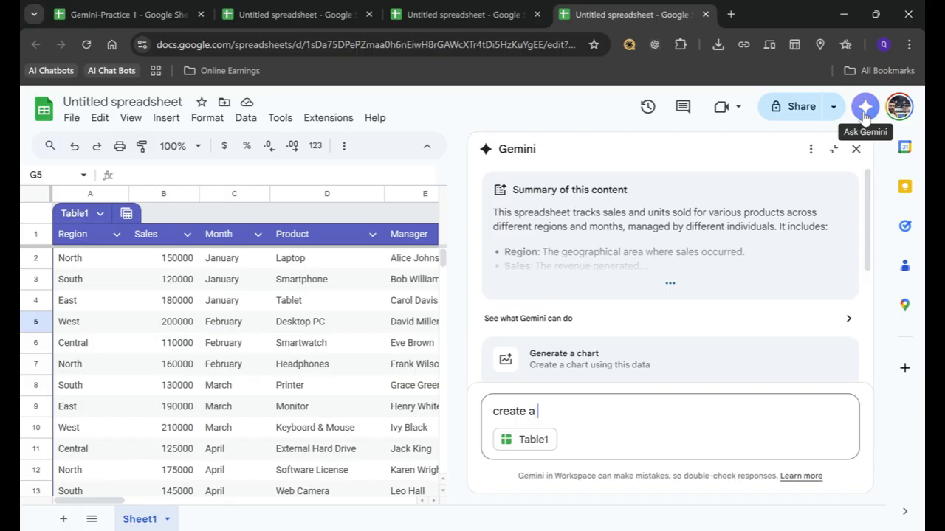
text(mo)
key(BackSpace)
text(monthly )
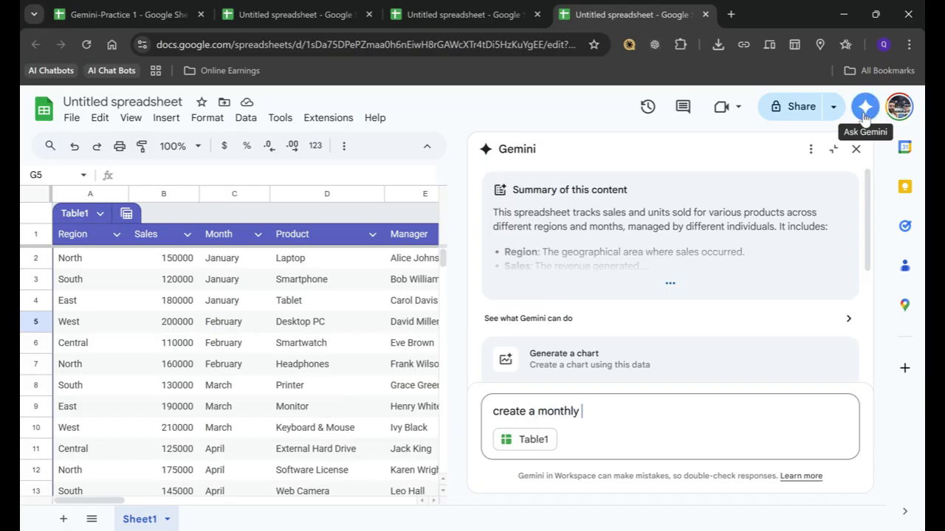
text(summary rep)
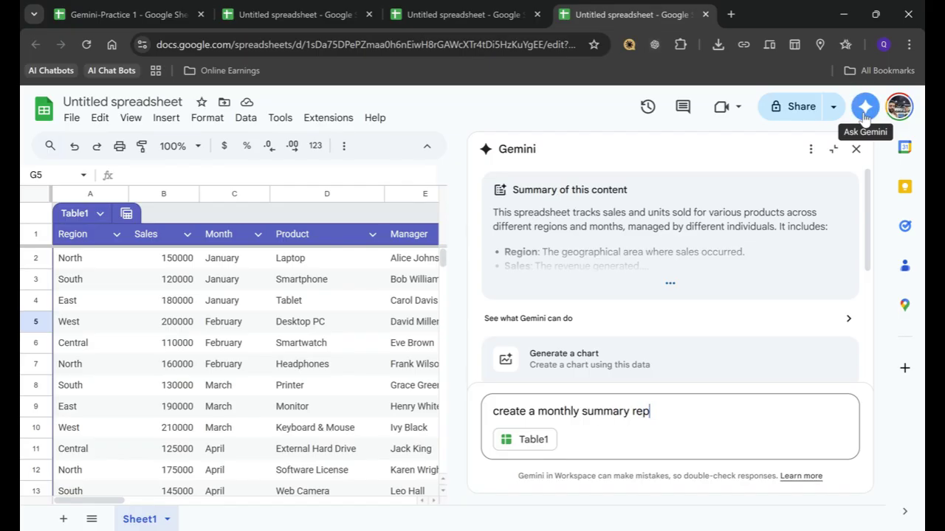
text(ort showin)
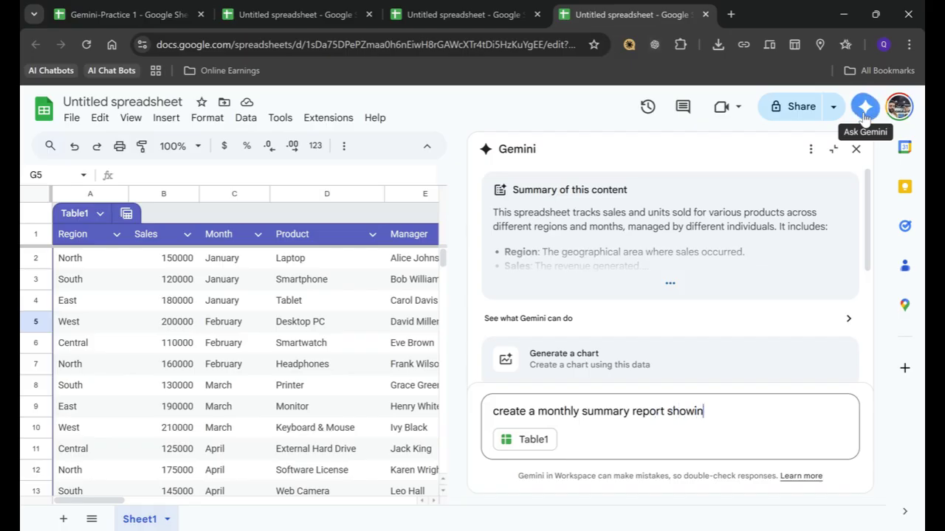
text(g toal)
key(BackSpace)
text(tal sale)
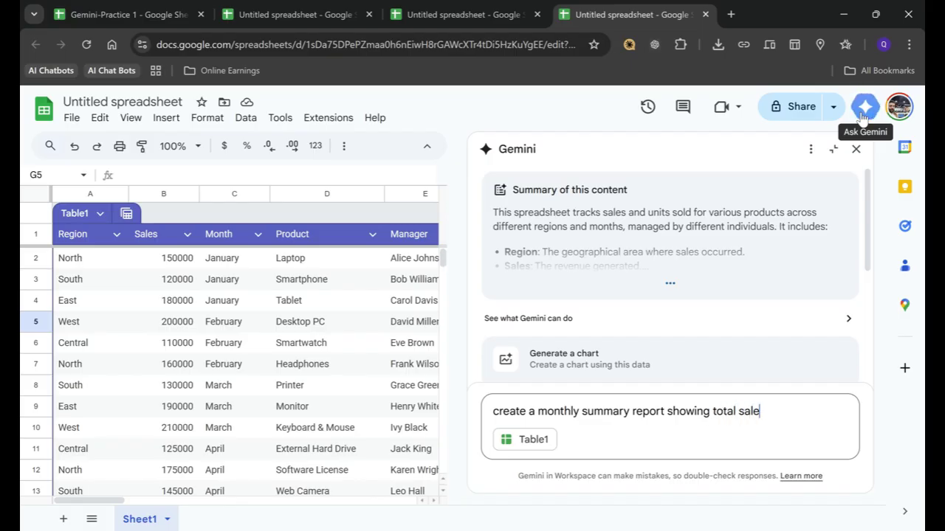
text(s )
text(per reg)
key(BackSpace)
text(region)
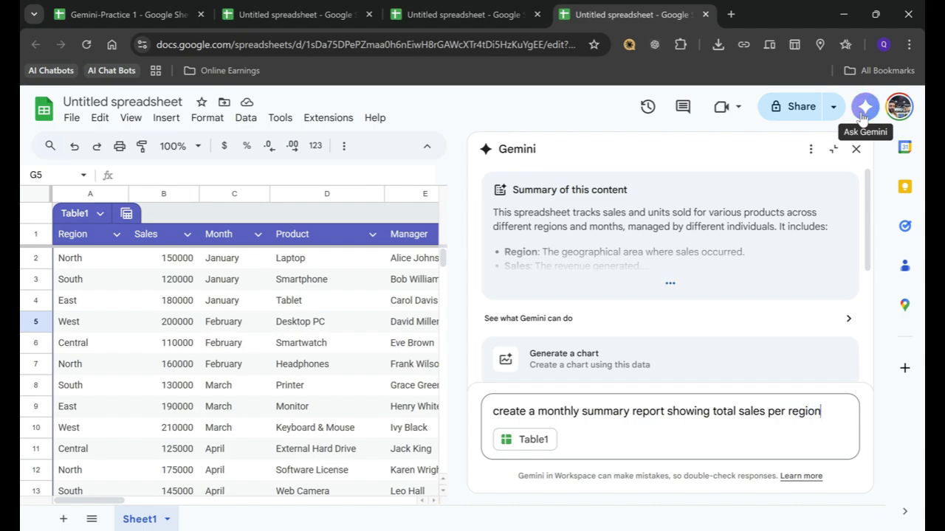
text( and p)
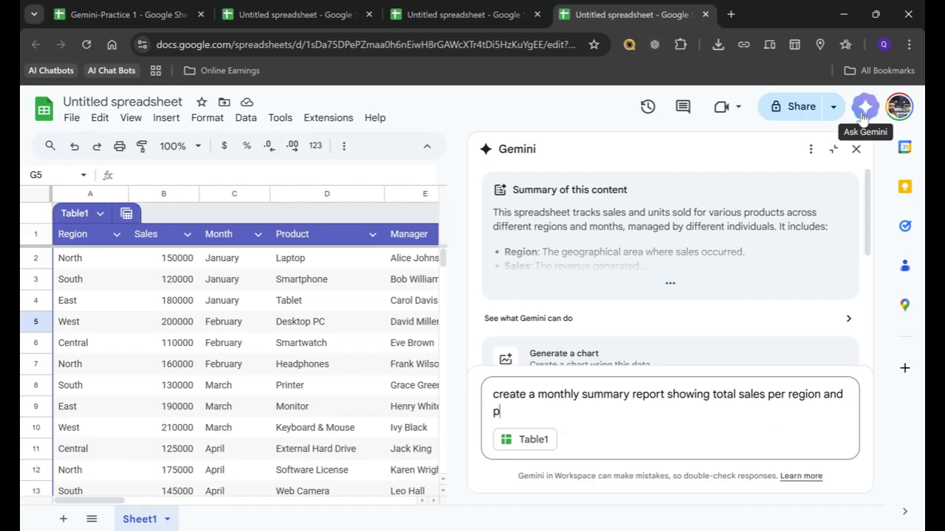
text(ercentage growth)
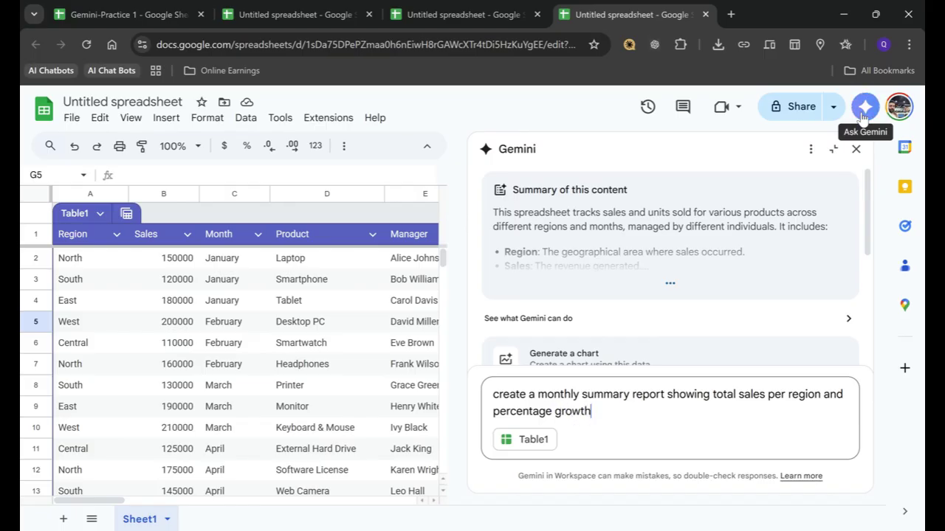
key(Return)
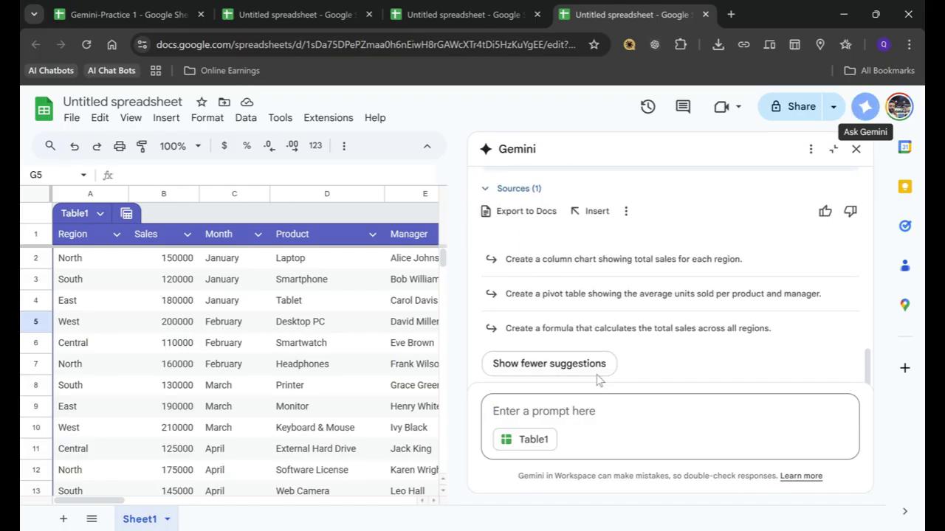
Examine the new report's Monthly Sales by Region table, Monthly Percentage Growth by Region table and Key Observations
scroll(622, 306, up, 10)
scroll(624, 306, up, 1)
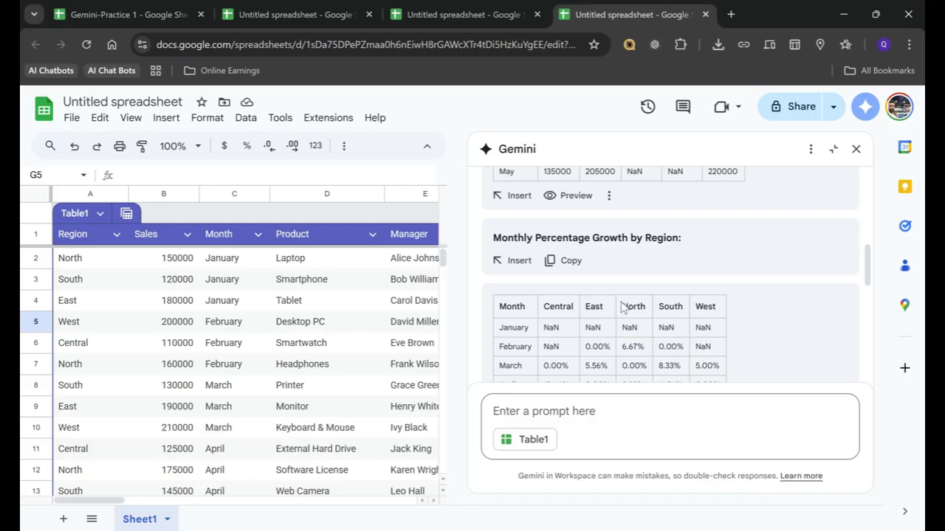
scroll(626, 306, down, 2)
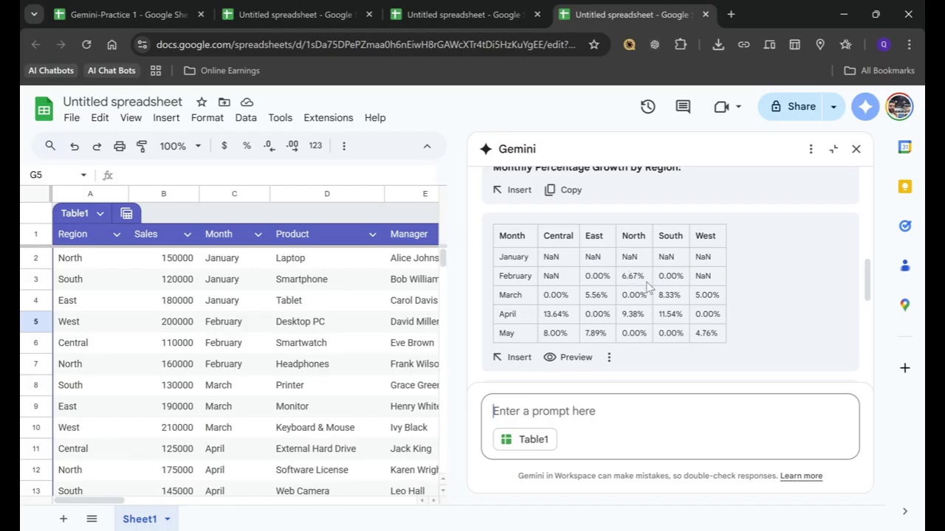
scroll(736, 319, up, 5)
scroll(736, 319, up, 2)
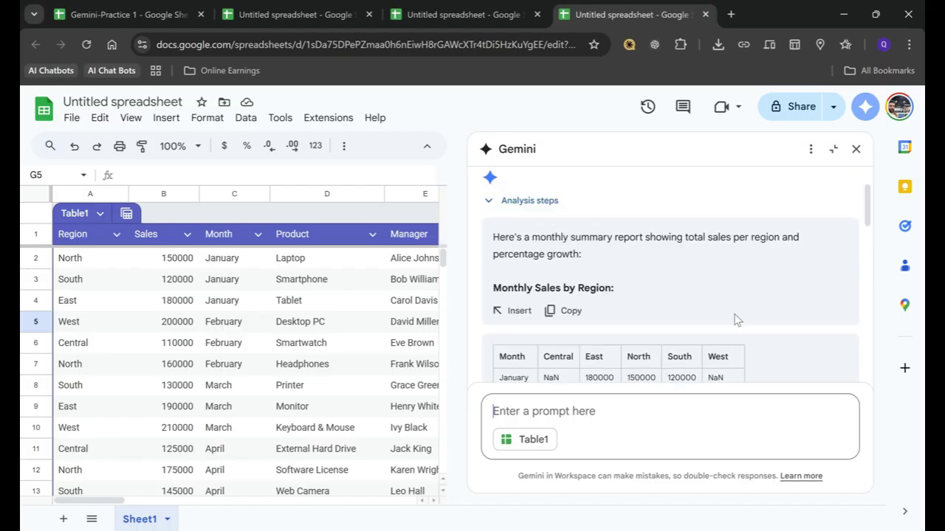
scroll(521, 374, down, 2)
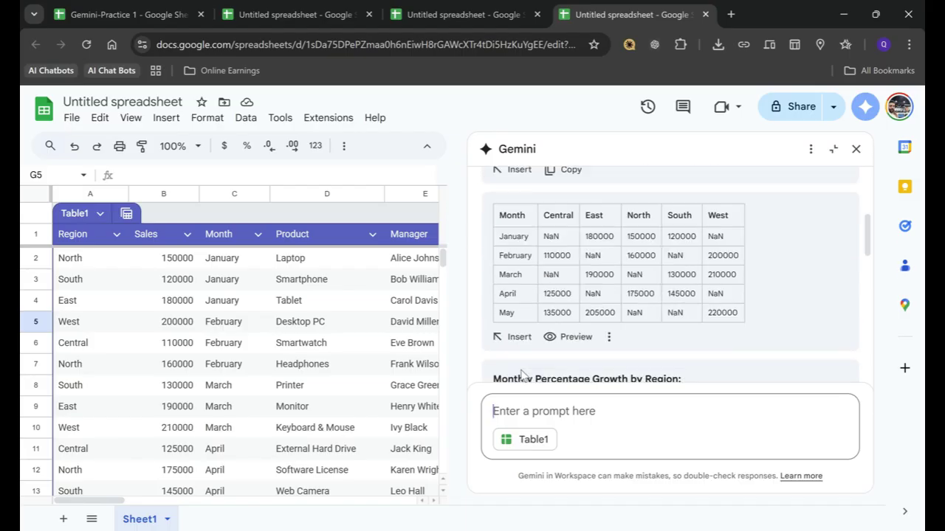
scroll(521, 374, up, 1)
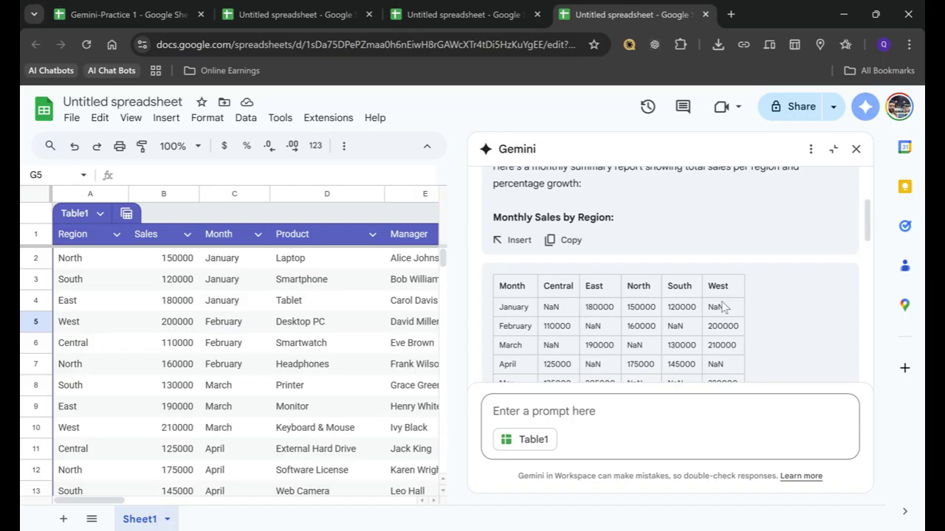
scroll(712, 336, down, 1)
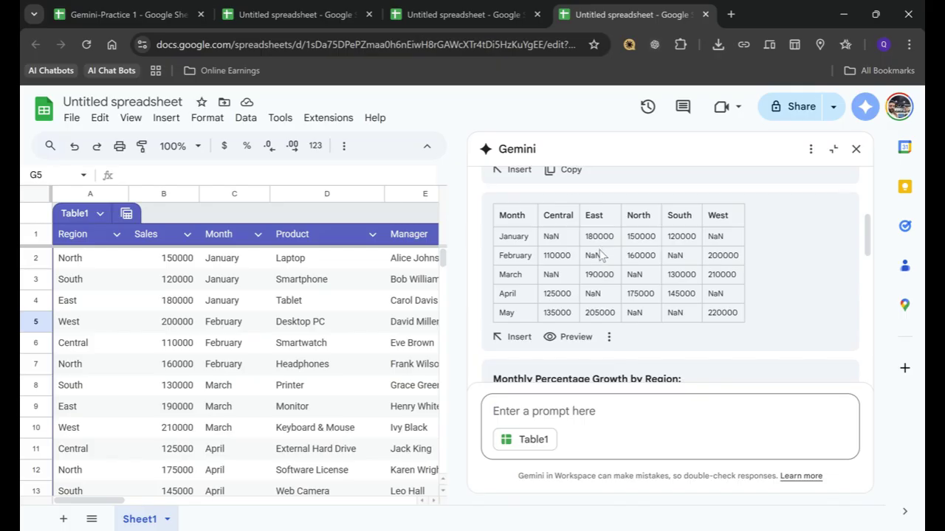
scroll(595, 273, down, 1)
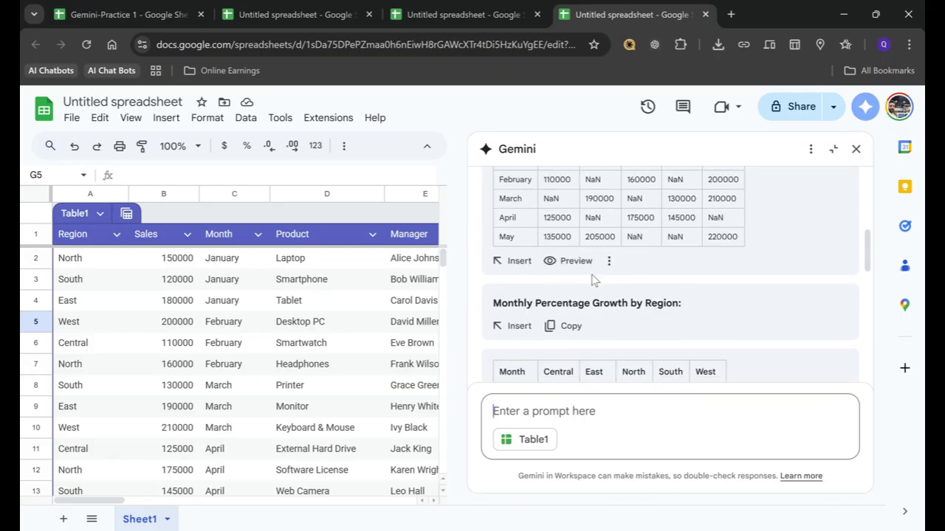
scroll(595, 279, down, 2)
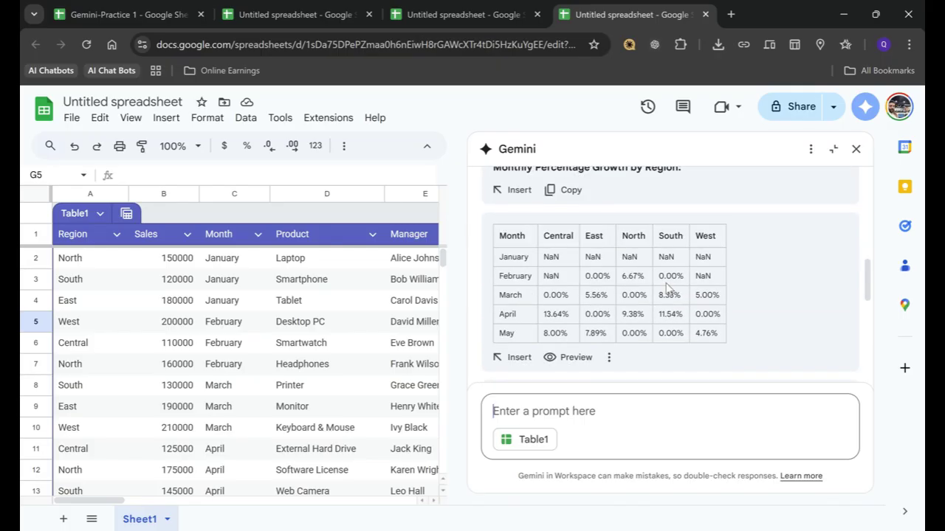
scroll(666, 288, down, 2)
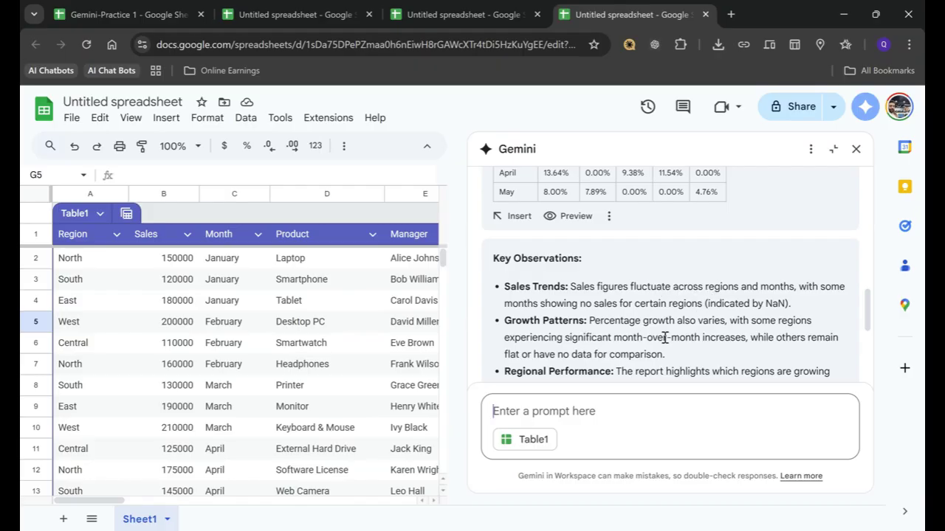
scroll(664, 337, down, 1)
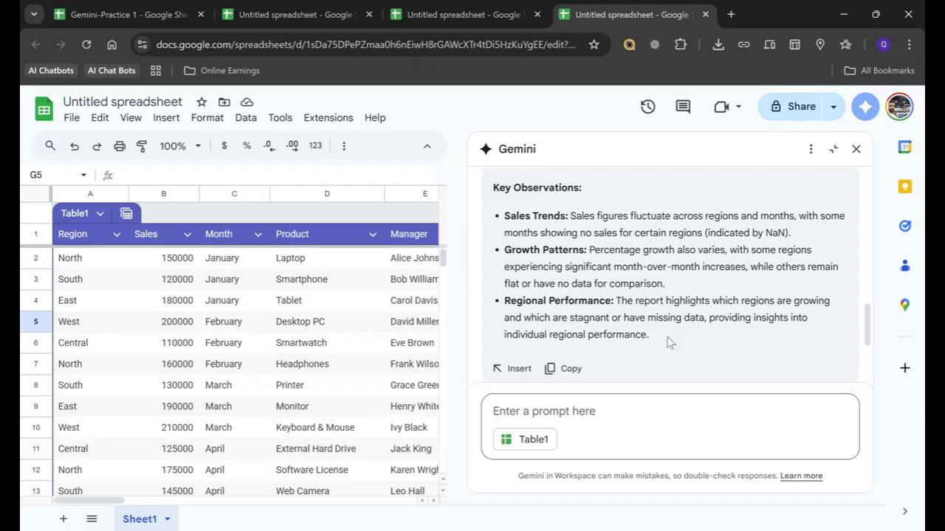